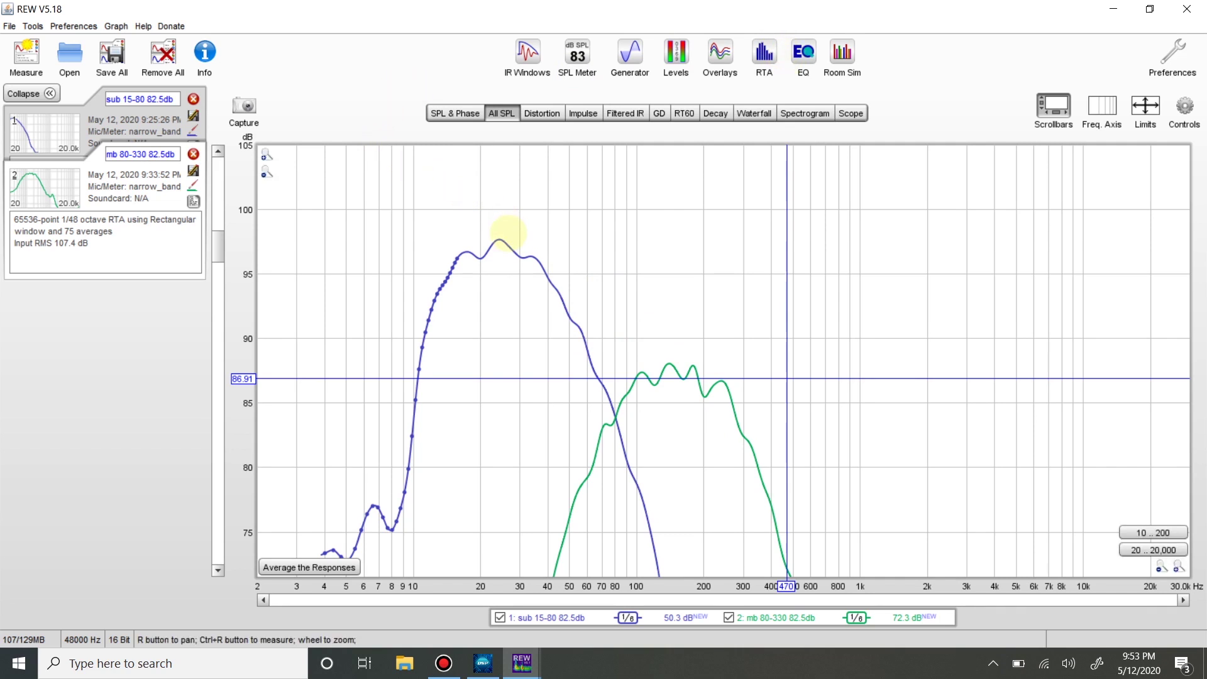
drag(497, 237, 579, 252)
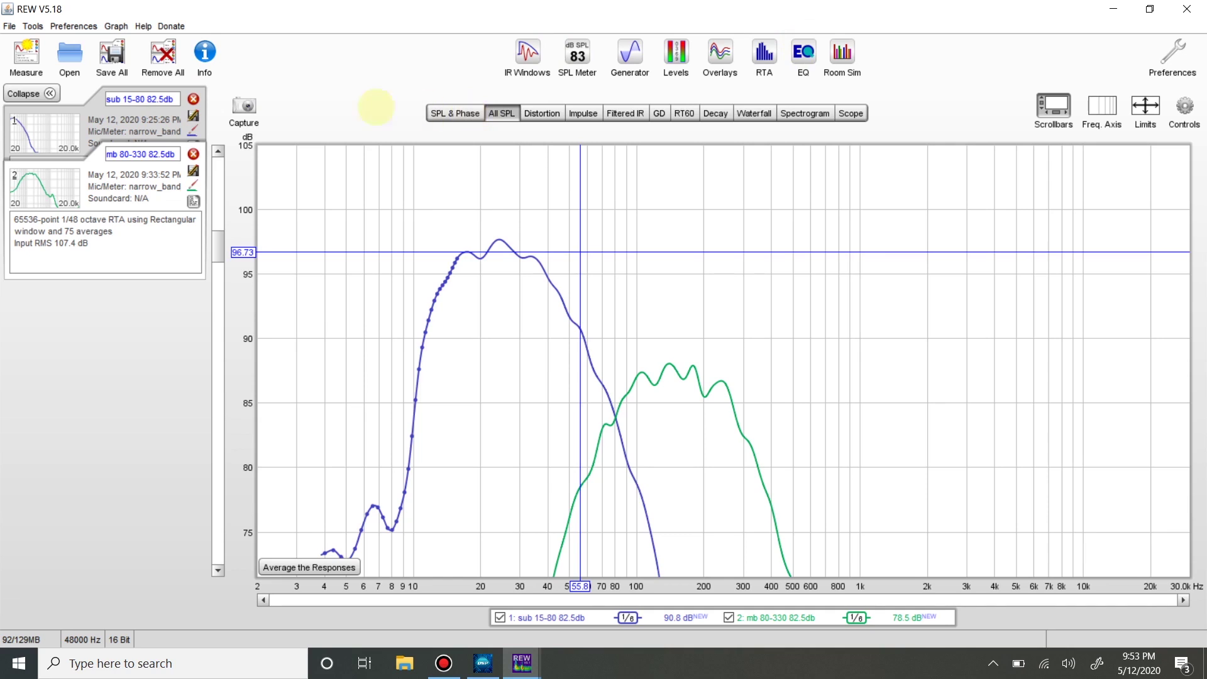
click(148, 121)
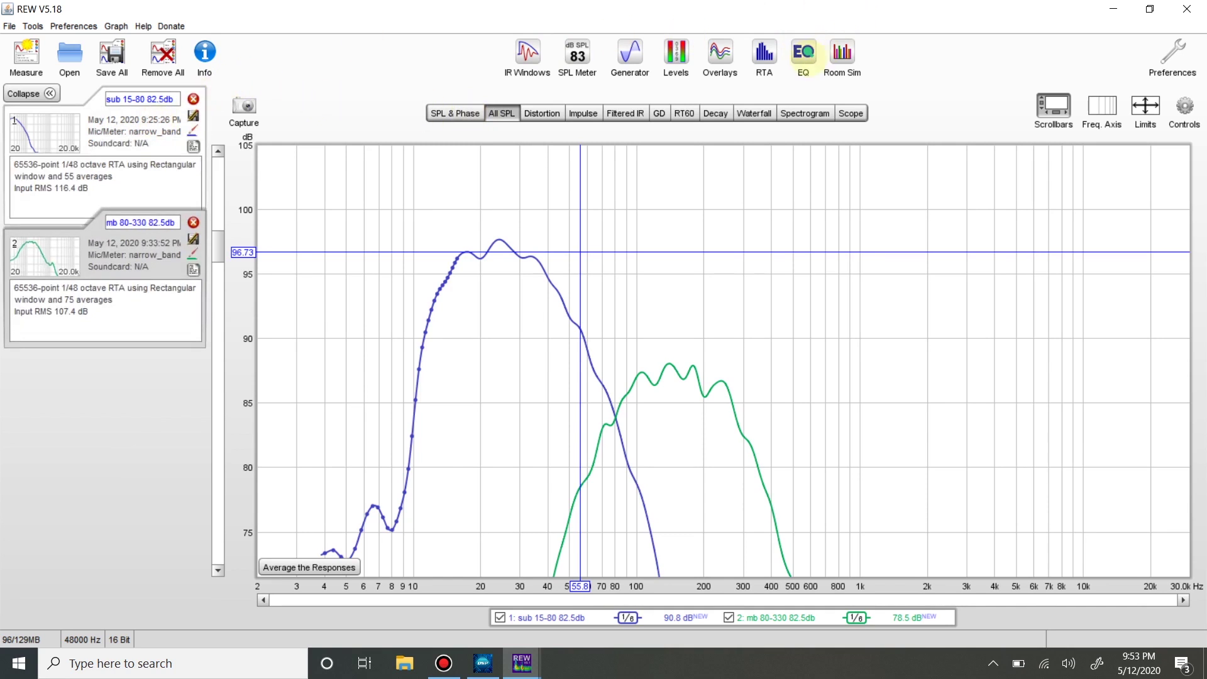
click(803, 53)
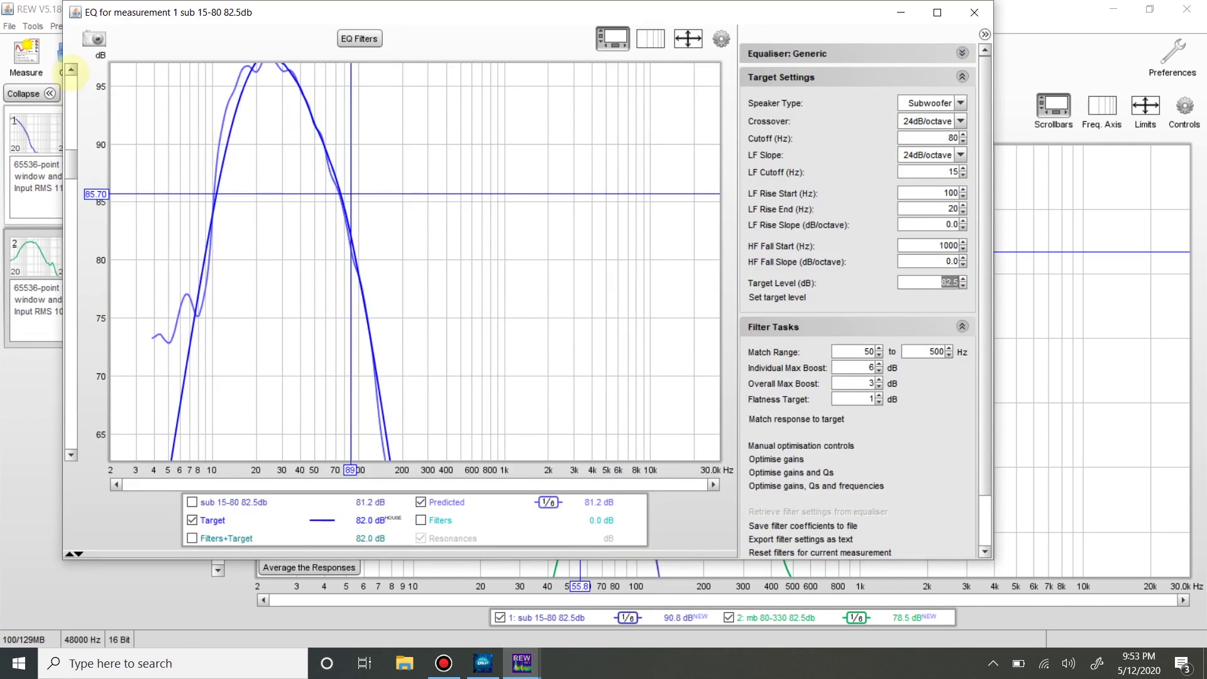
click(71, 70)
click(71, 71)
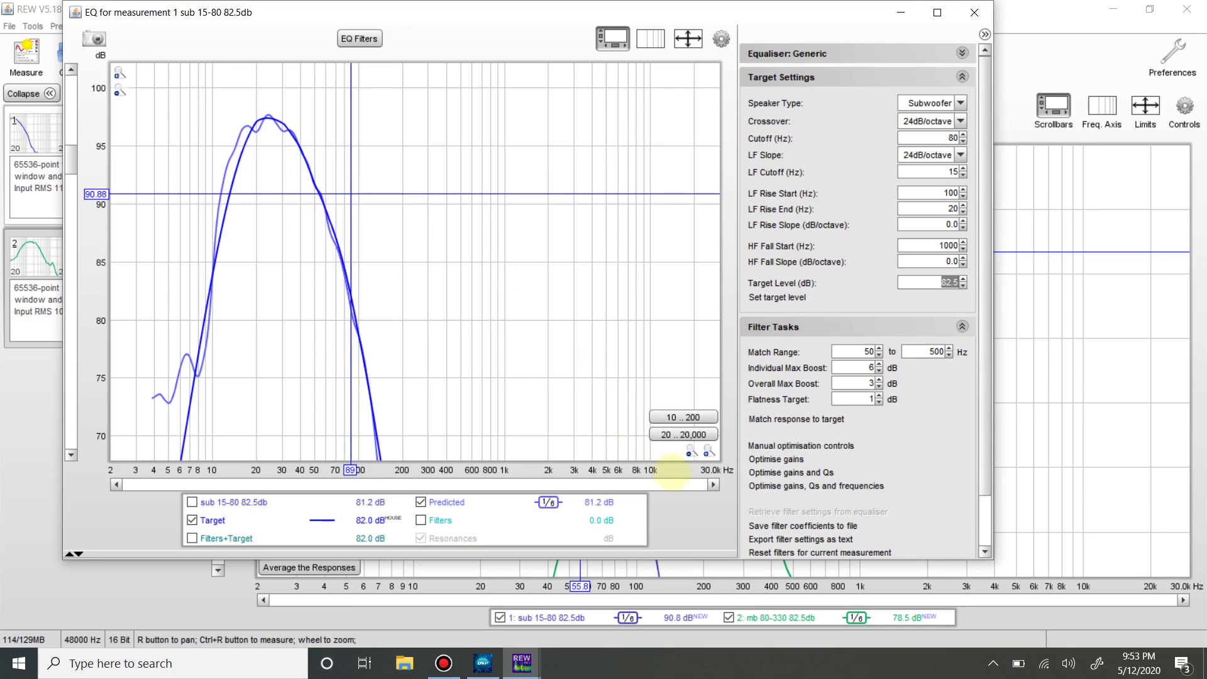
click(1106, 326)
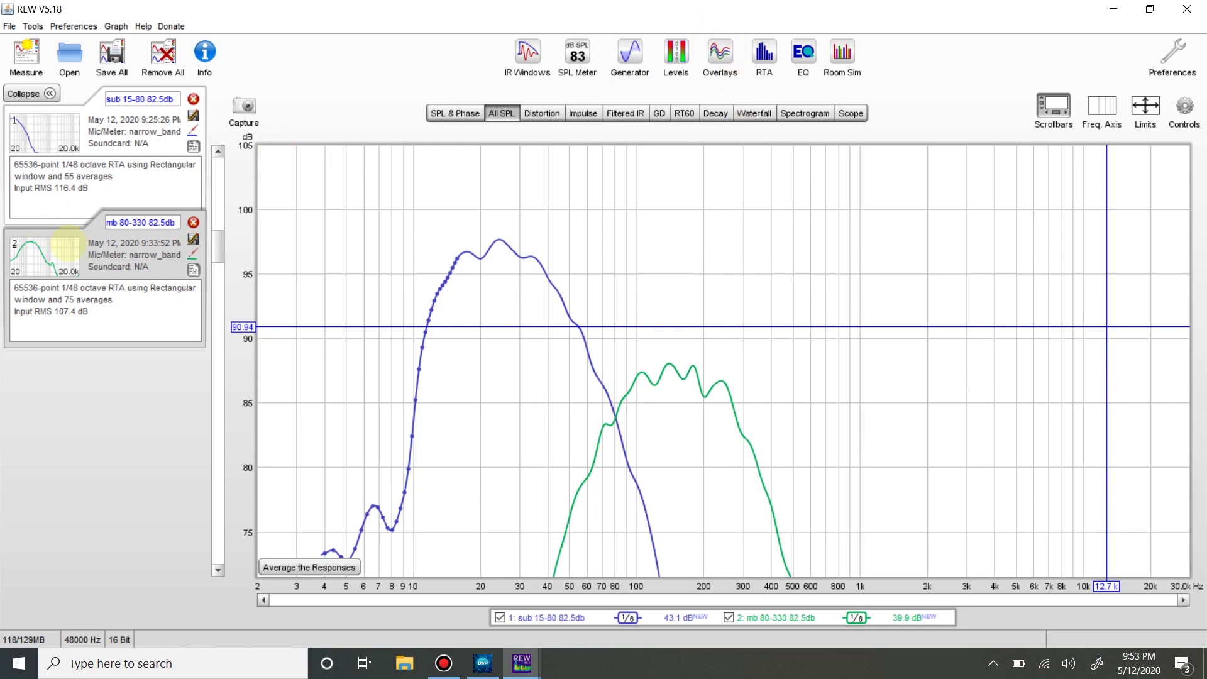
drag(98, 250, 93, 248)
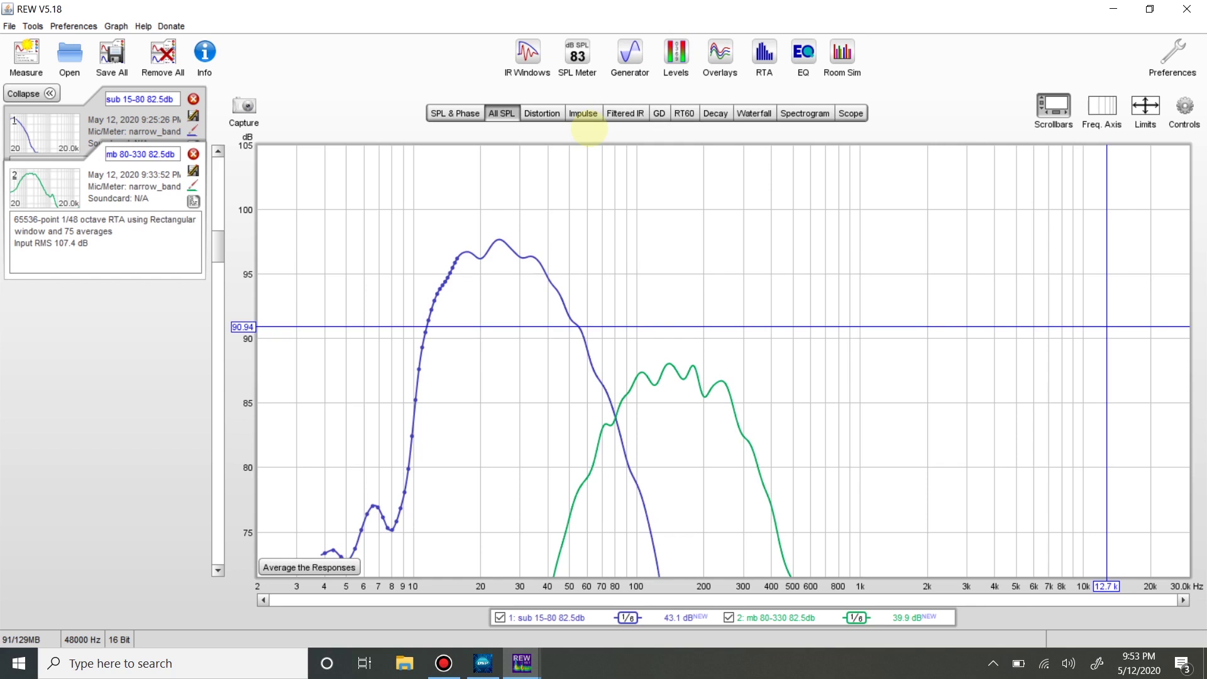
click(803, 52)
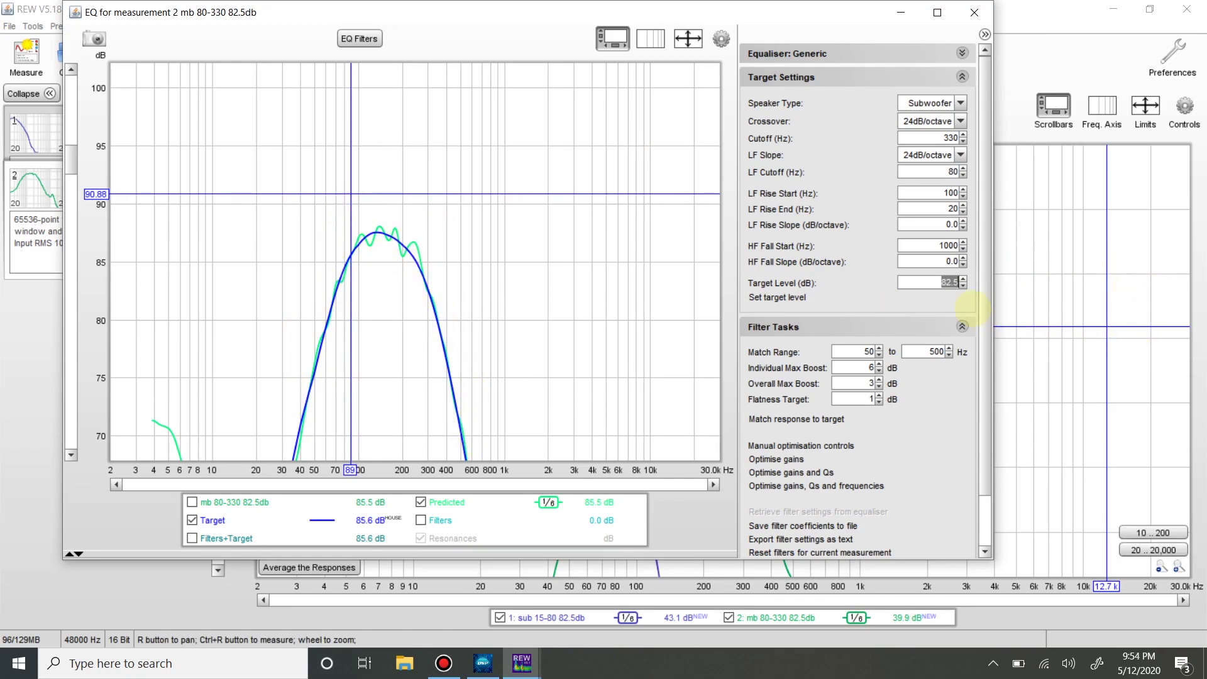
click(959, 102)
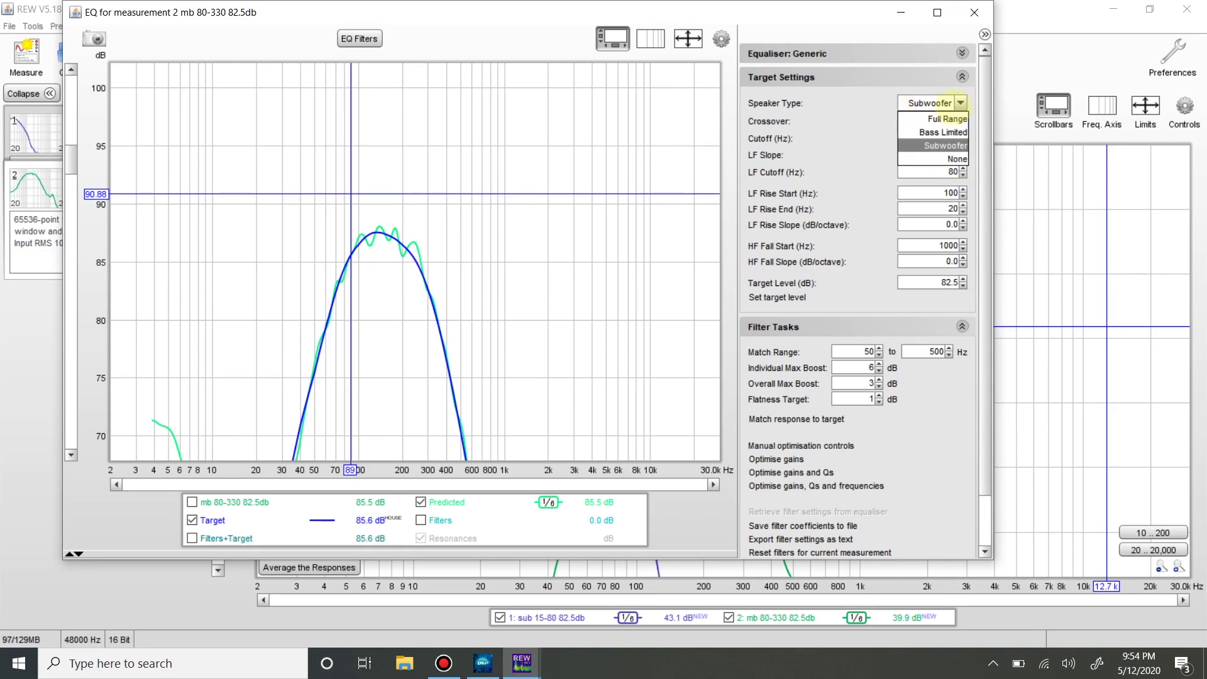
click(947, 119)
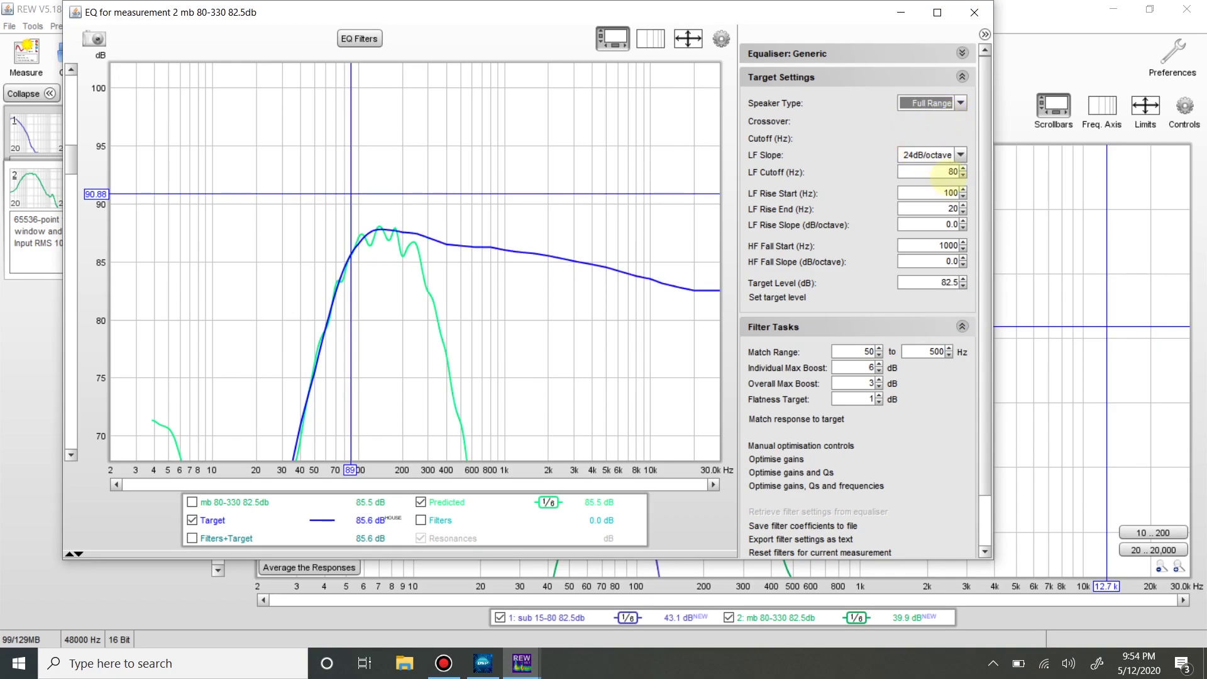
click(940, 170)
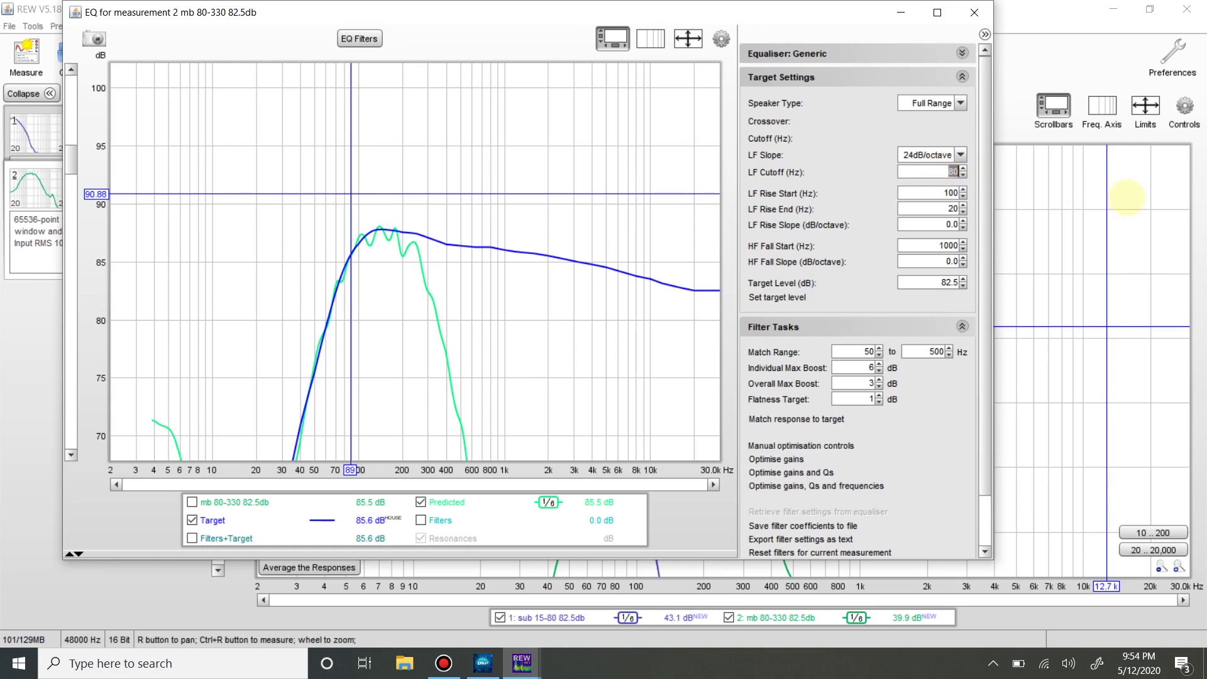
text(10)
key(Return)
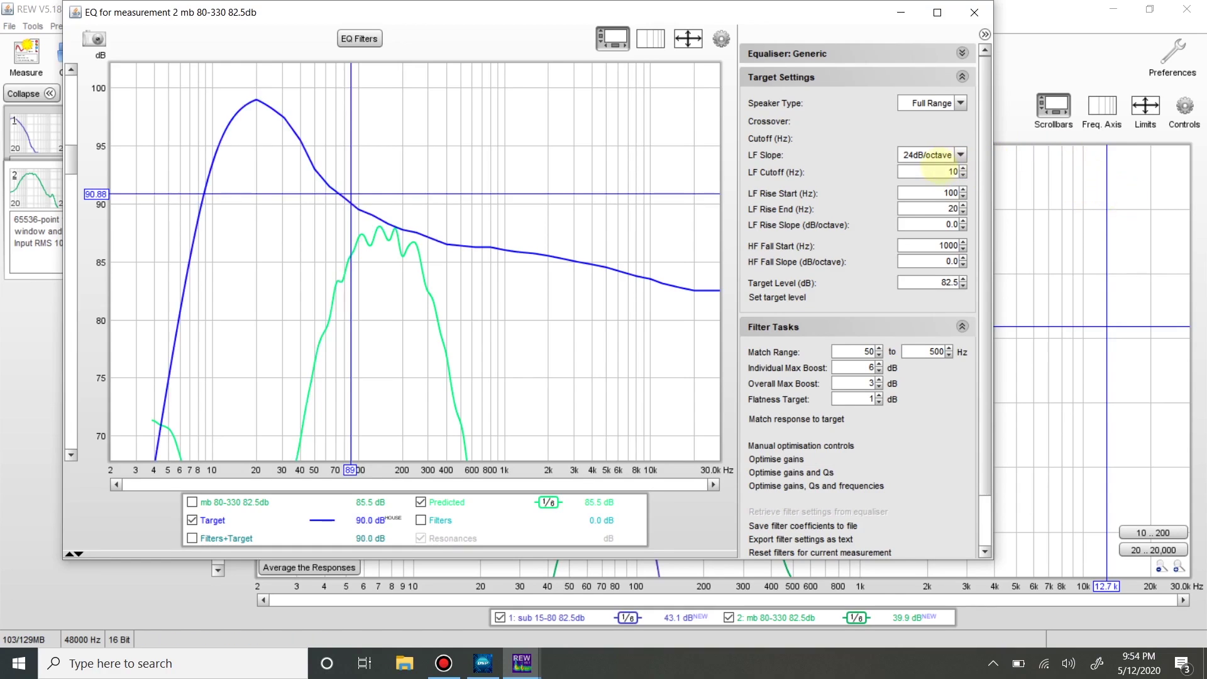
key(Delete)
key(Delete)
text(5)
key(Return)
key(BackSpace)
text(0)
key(Return)
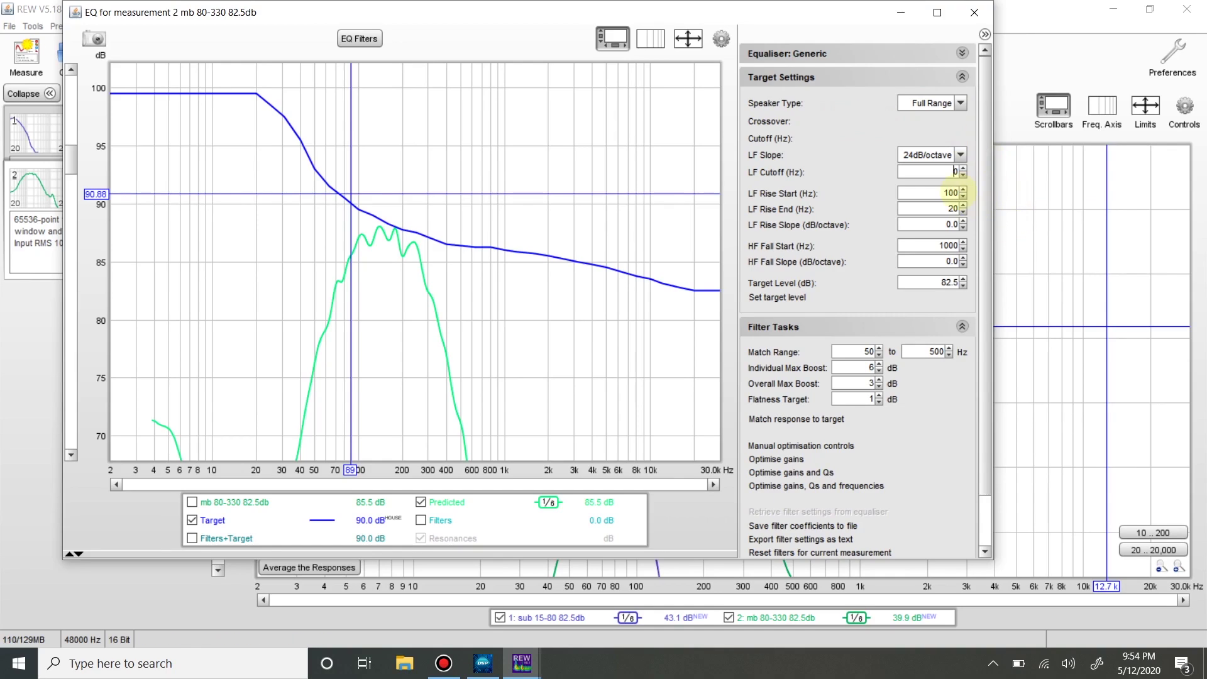
click(960, 103)
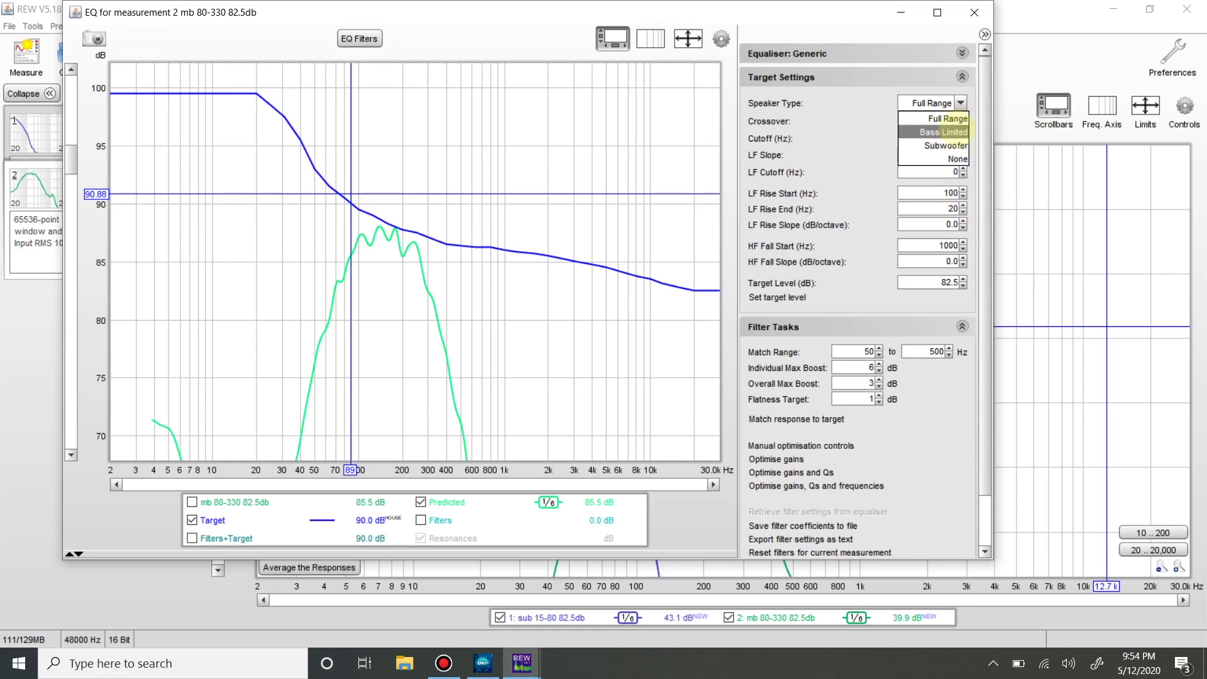
click(948, 145)
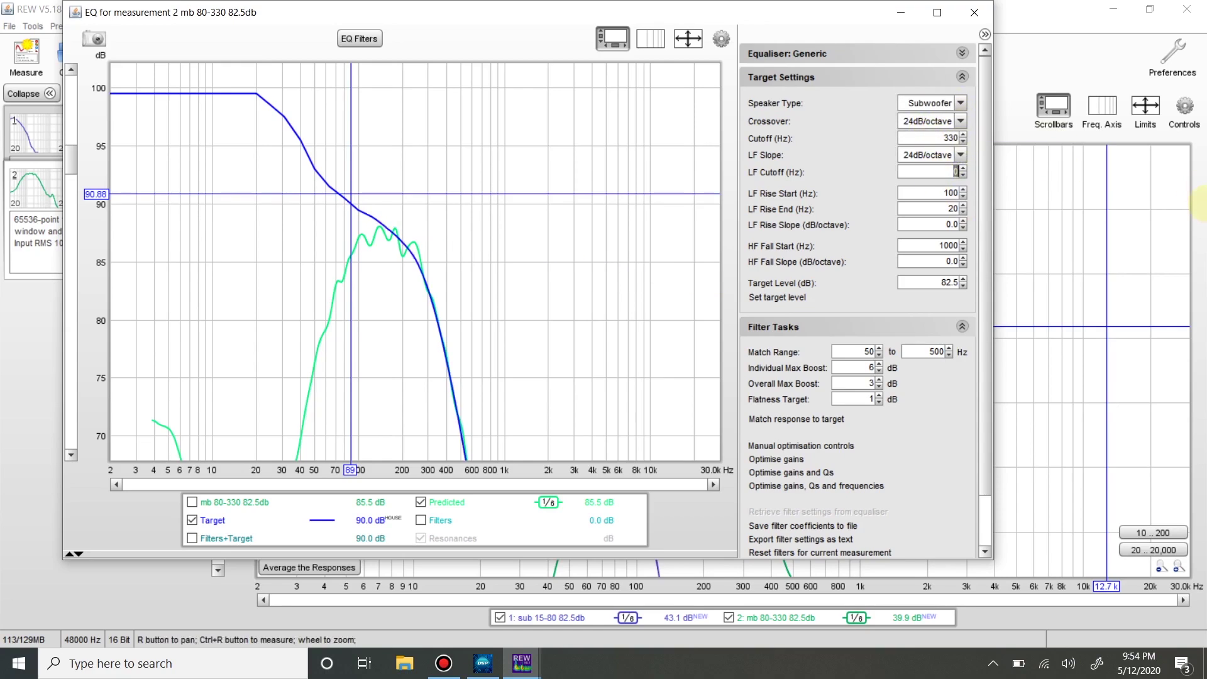
text(80)
key(Return)
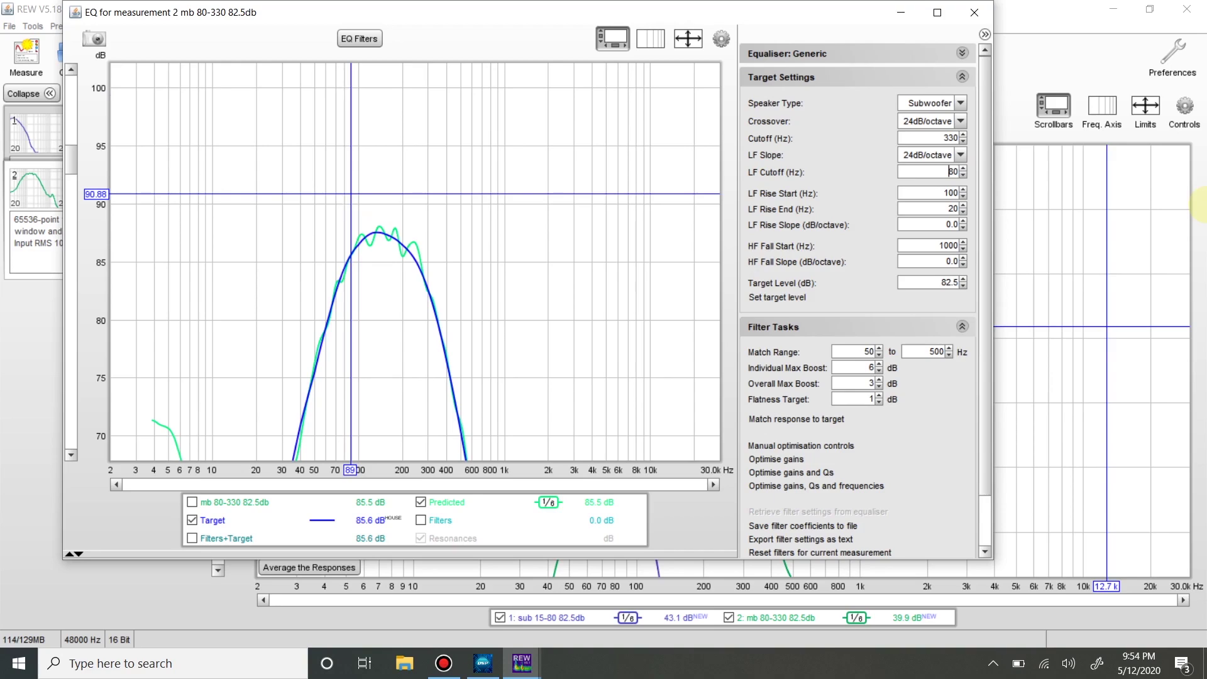
click(1074, 310)
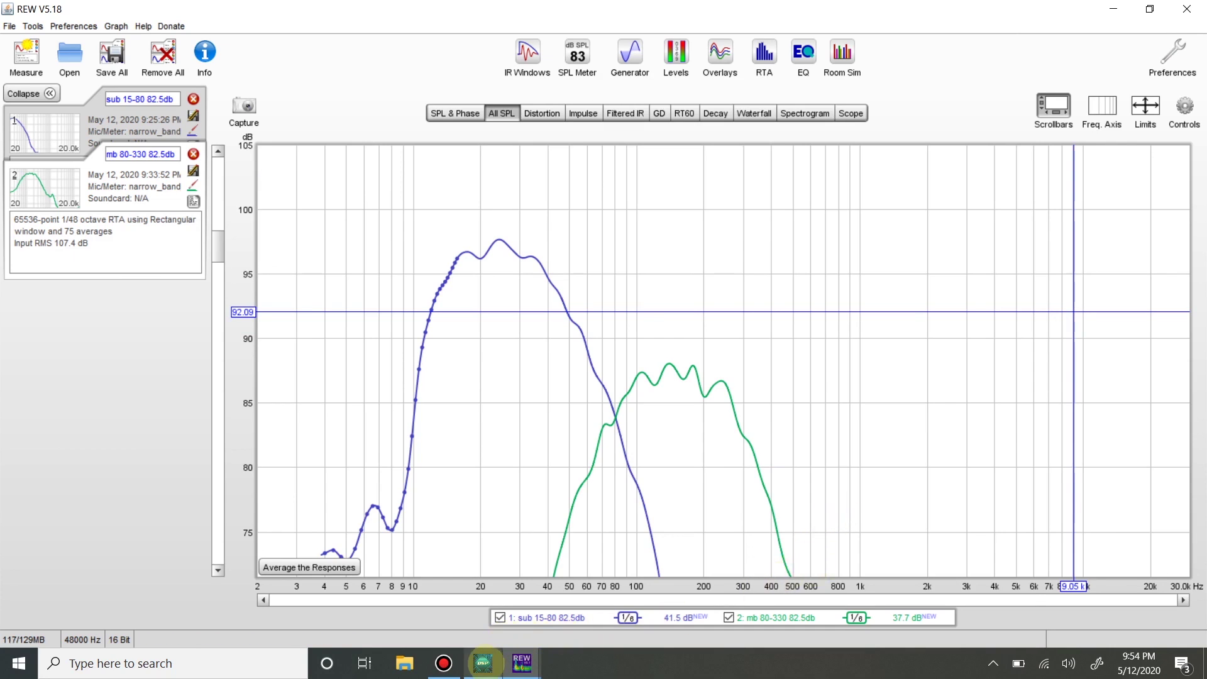
click(483, 663)
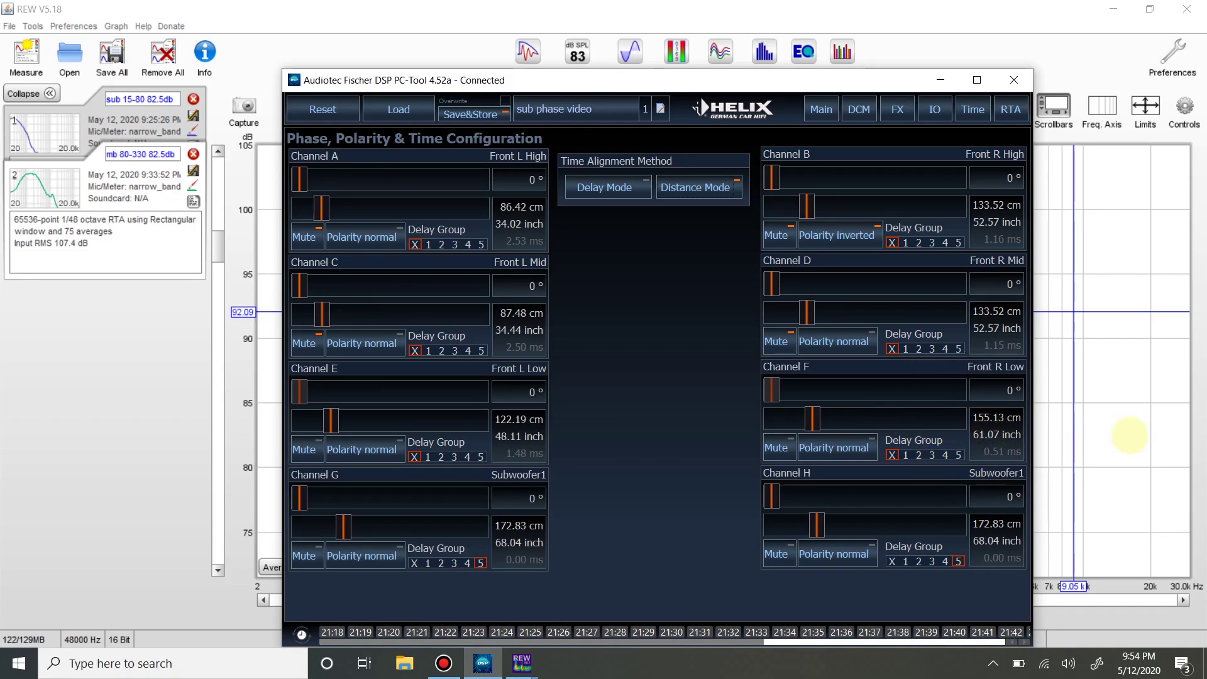
click(1130, 308)
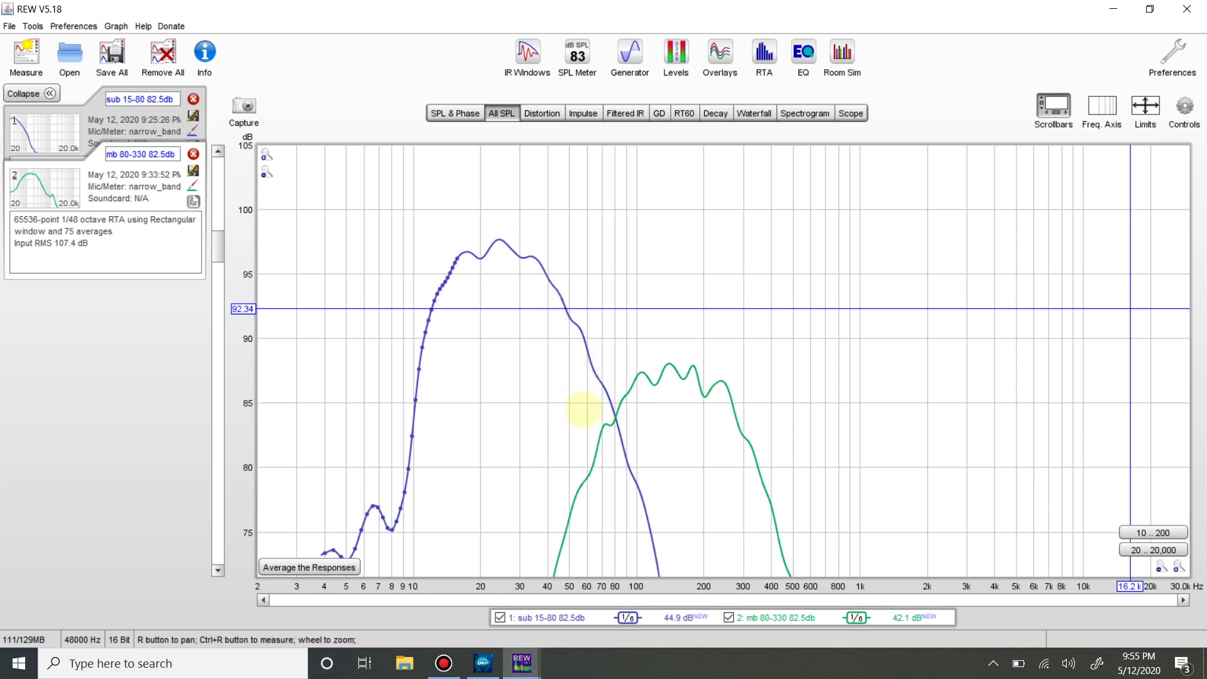
click(614, 412)
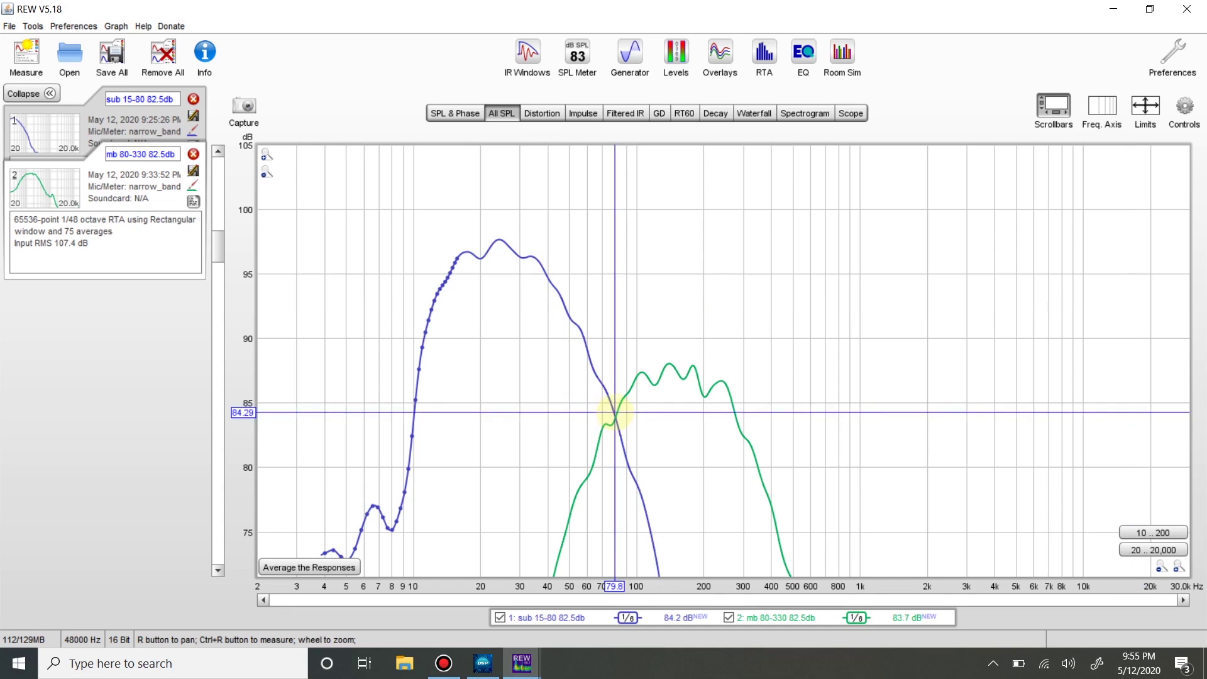
click(616, 417)
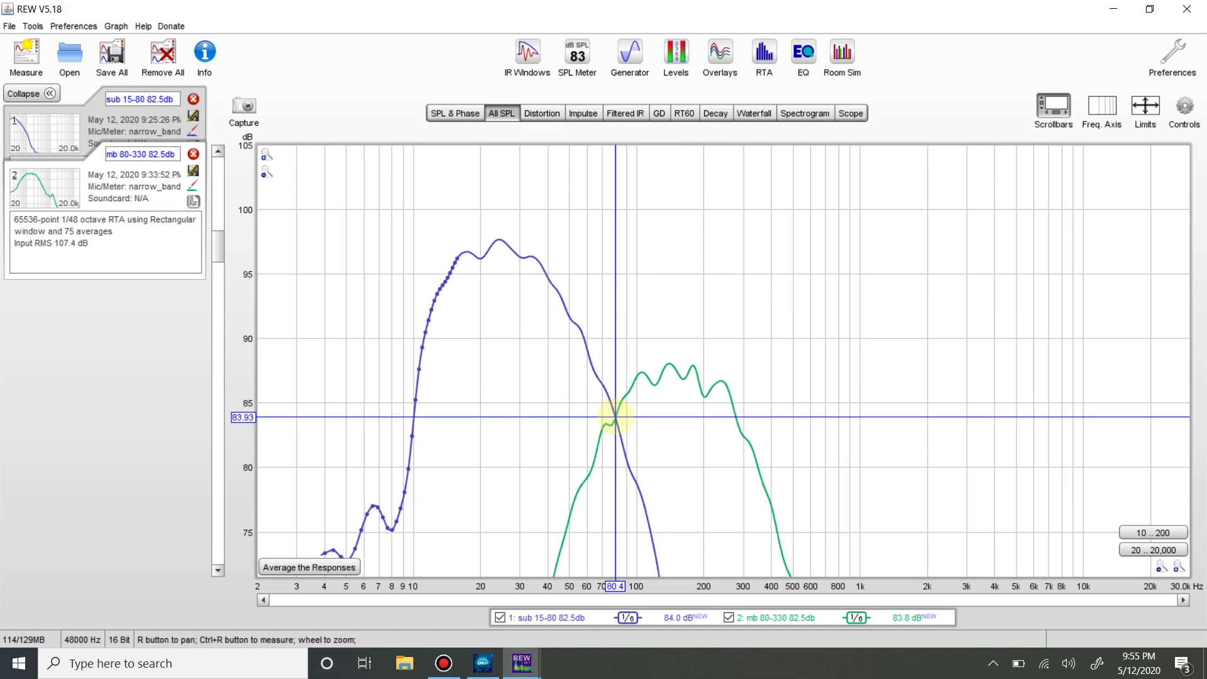
click(616, 414)
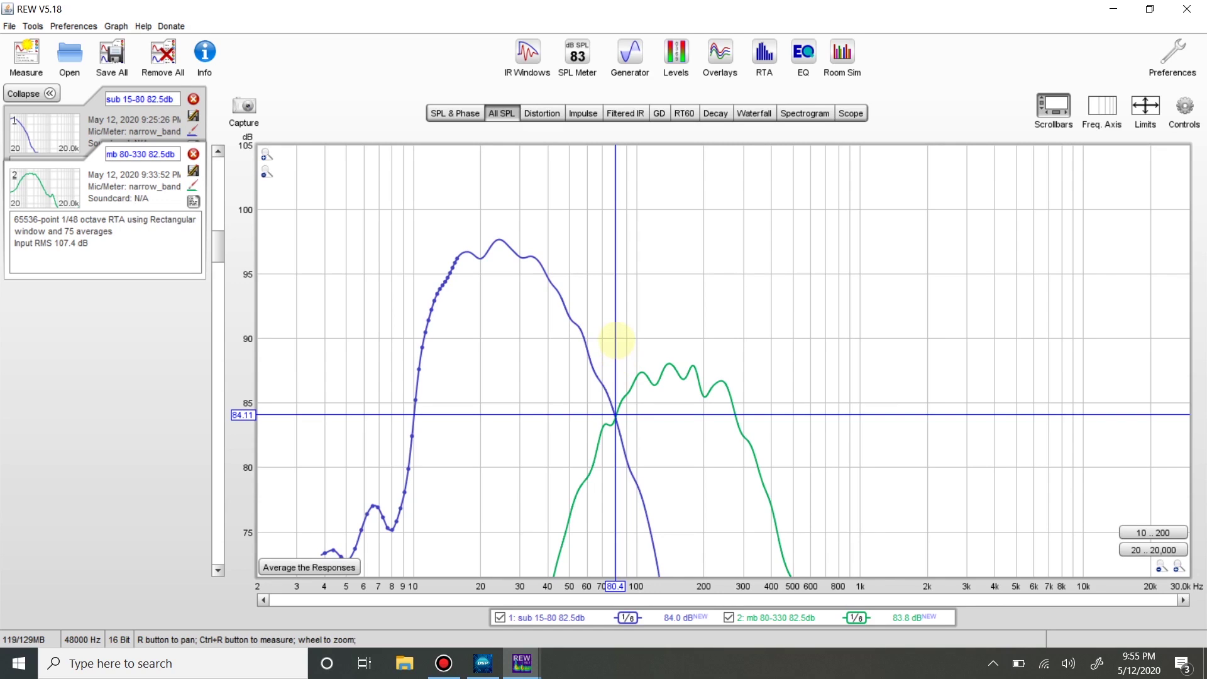
click(616, 338)
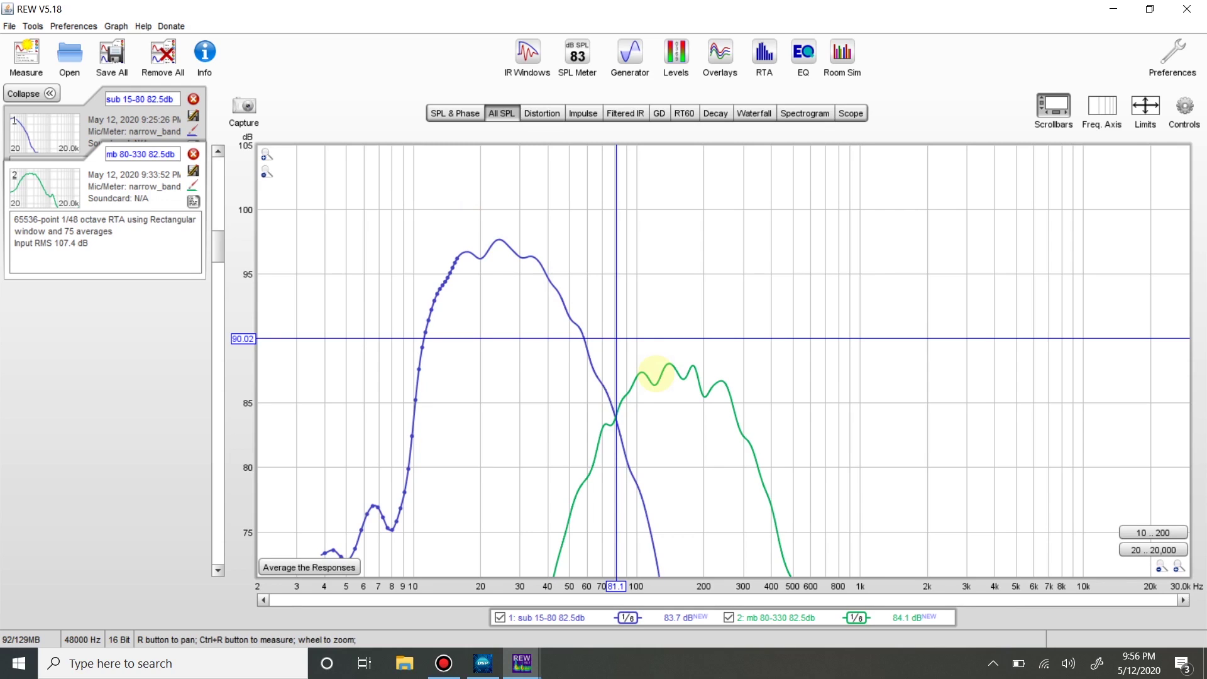
click(745, 244)
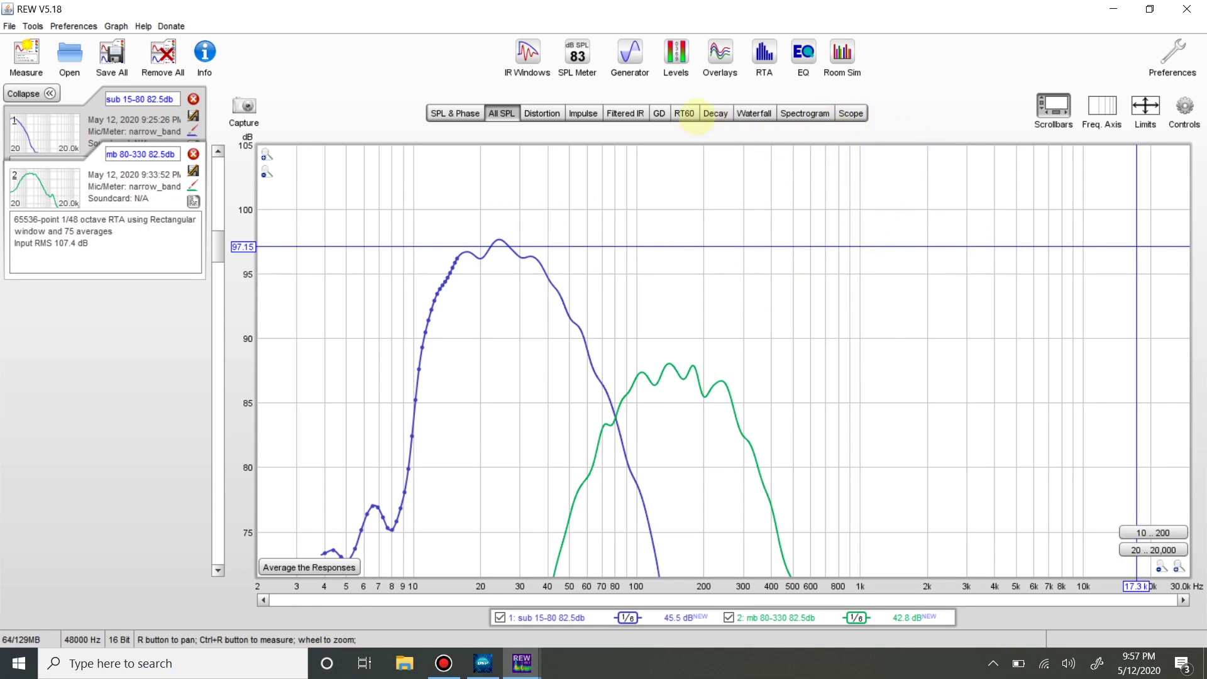
Set the Generator signal to full-range Pink PN, keeping the 65536 sequence length.
click(630, 54)
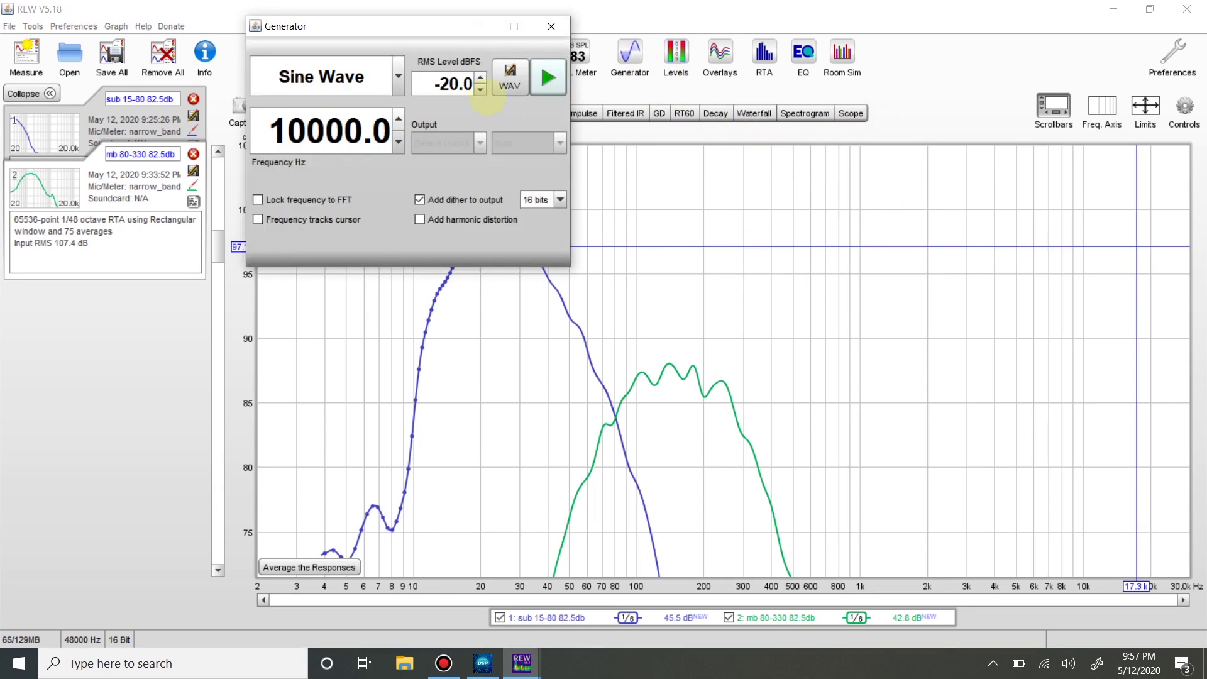
click(398, 75)
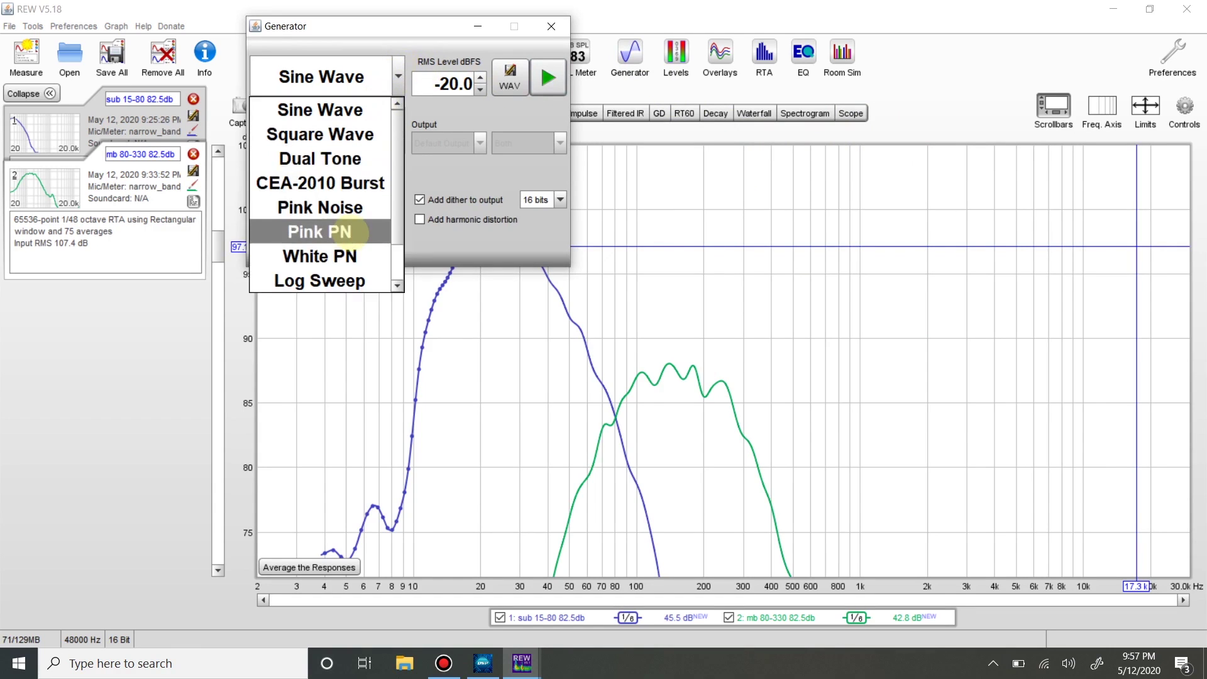
click(350, 232)
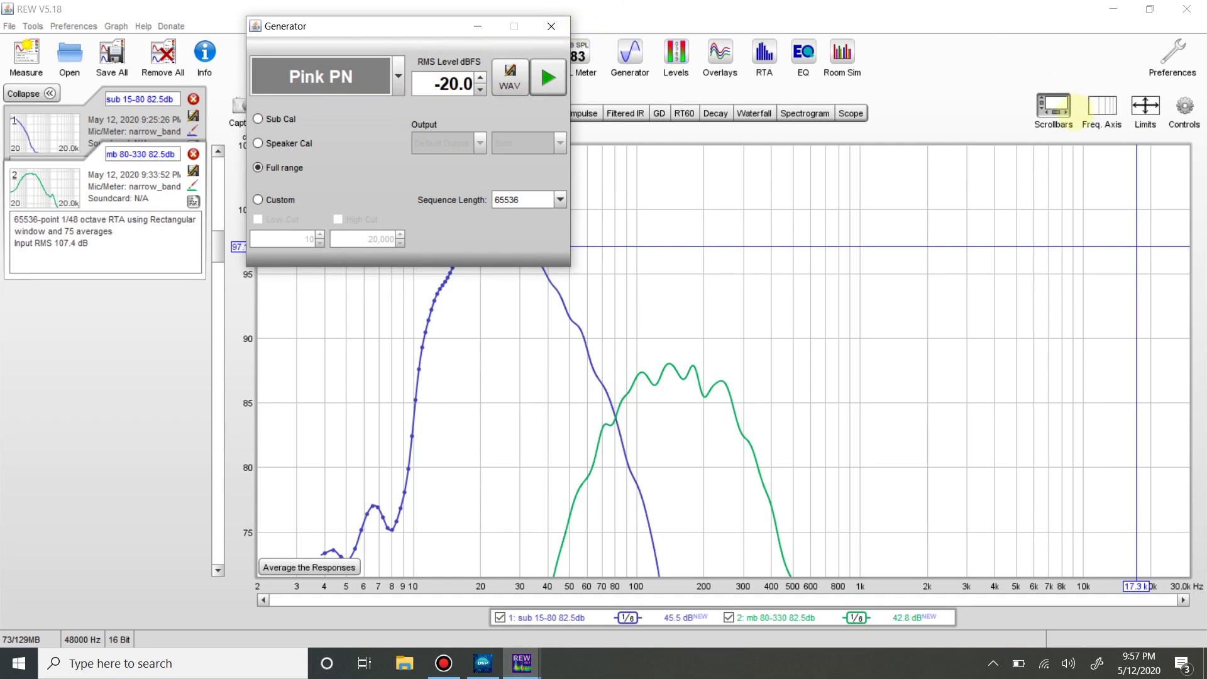
click(535, 199)
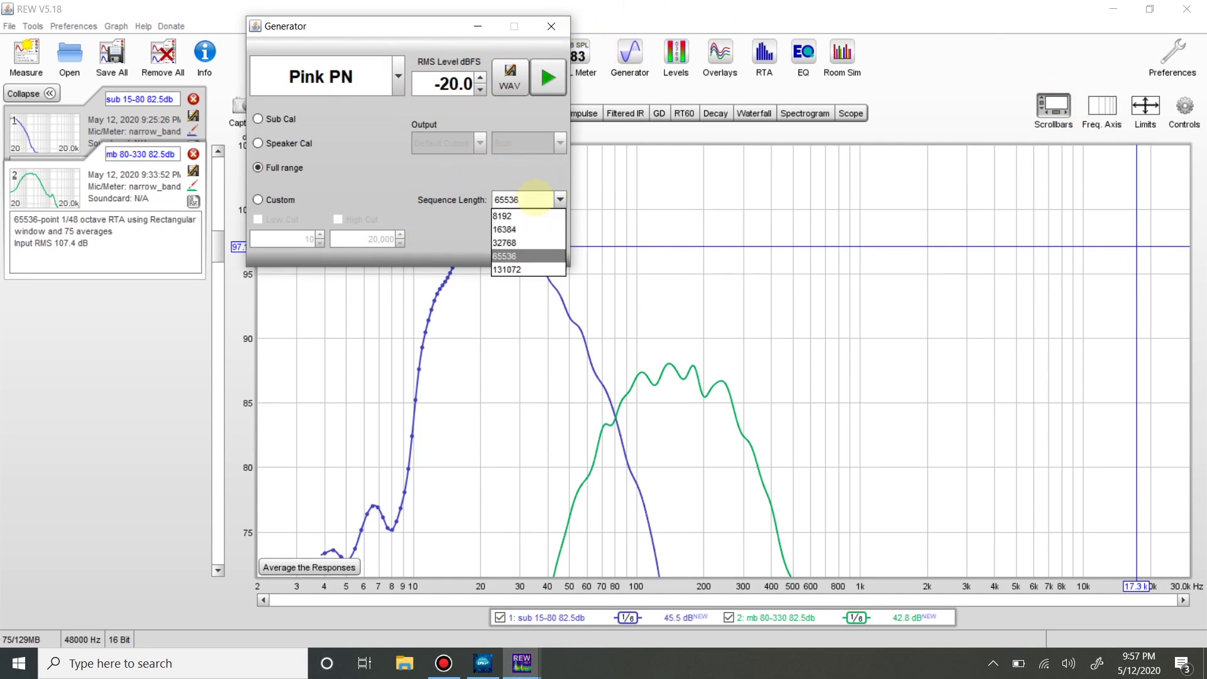
click(535, 198)
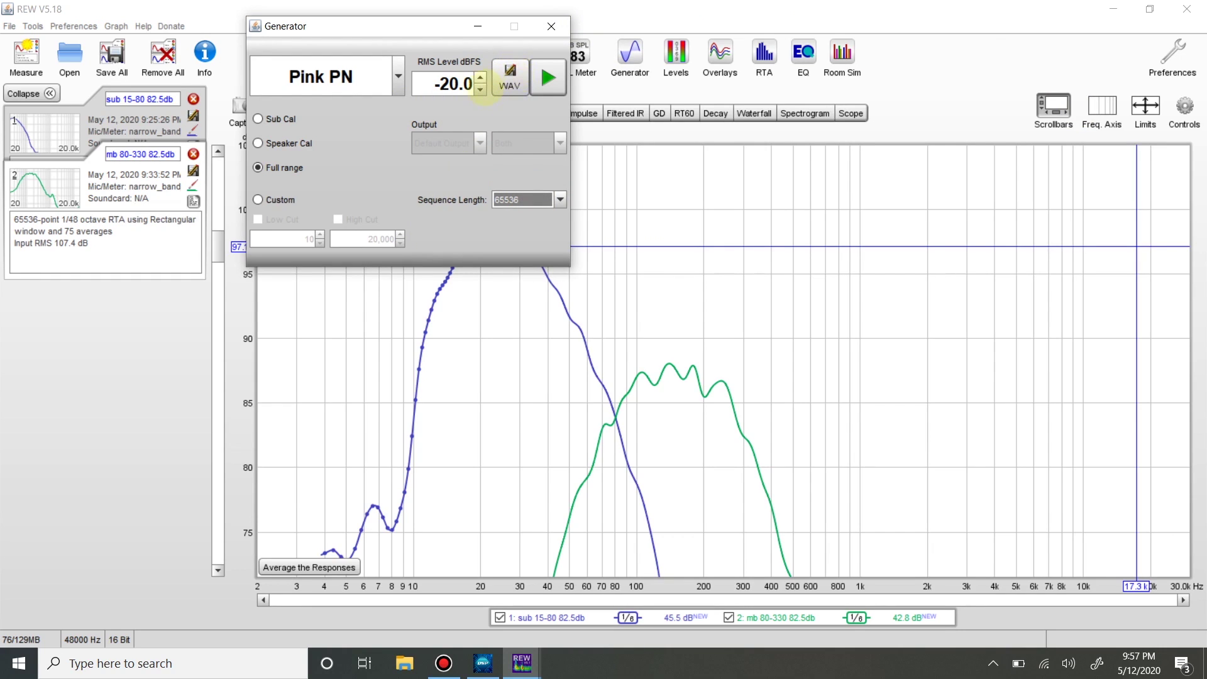
Close the generator, record a 78-average RTA capture, and save it as May 12 21:58:08.
click(551, 26)
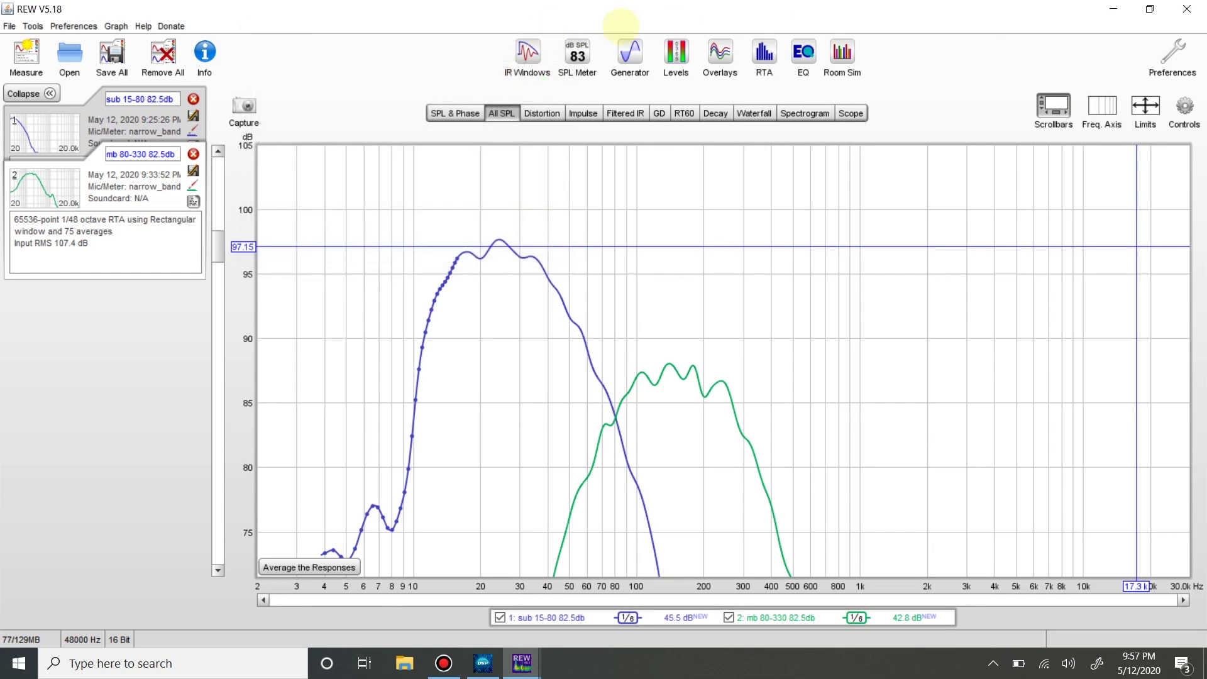
click(765, 55)
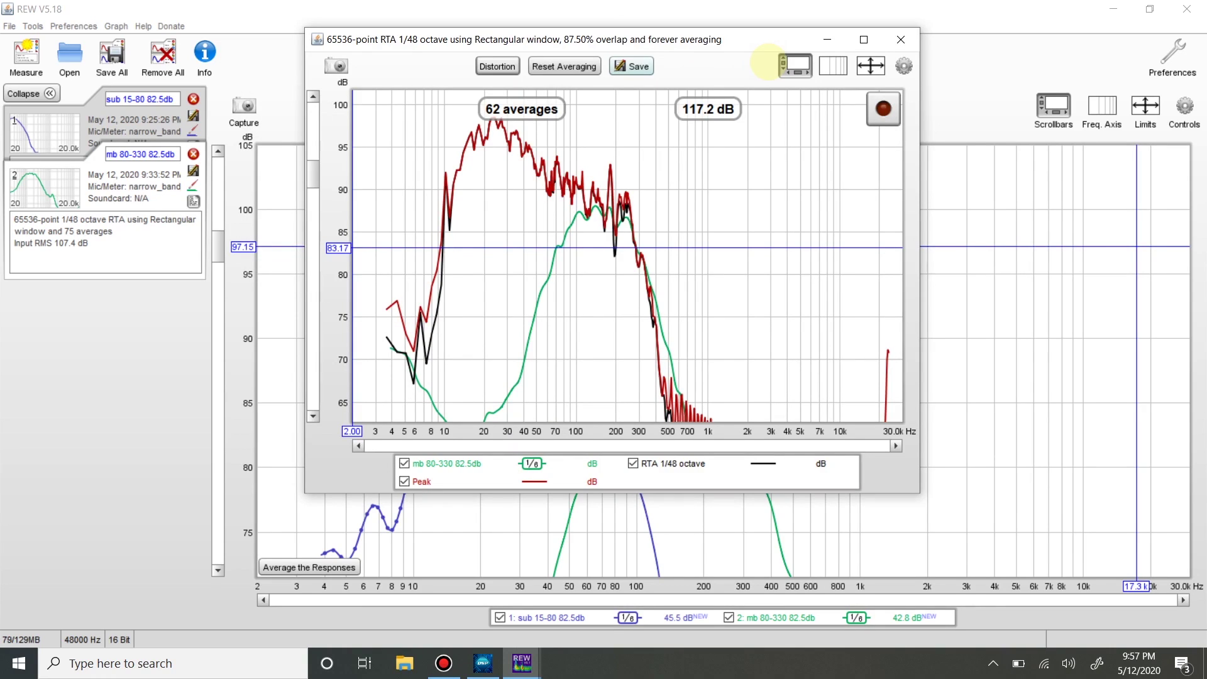
click(882, 108)
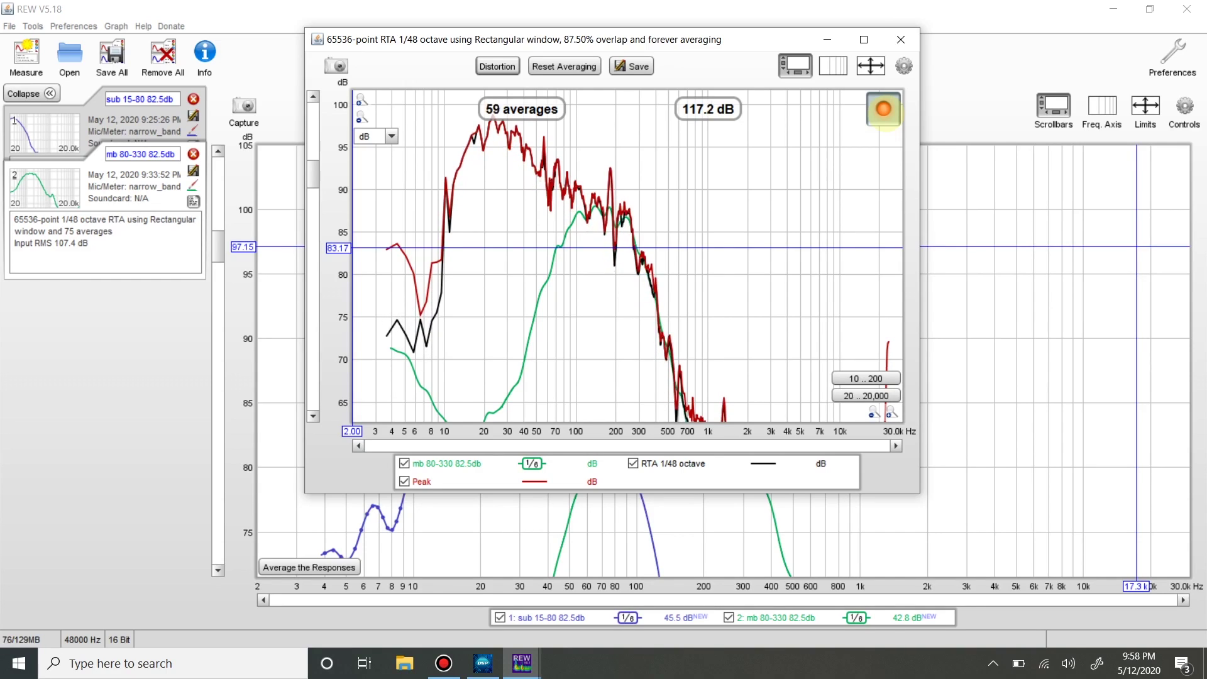
click(883, 108)
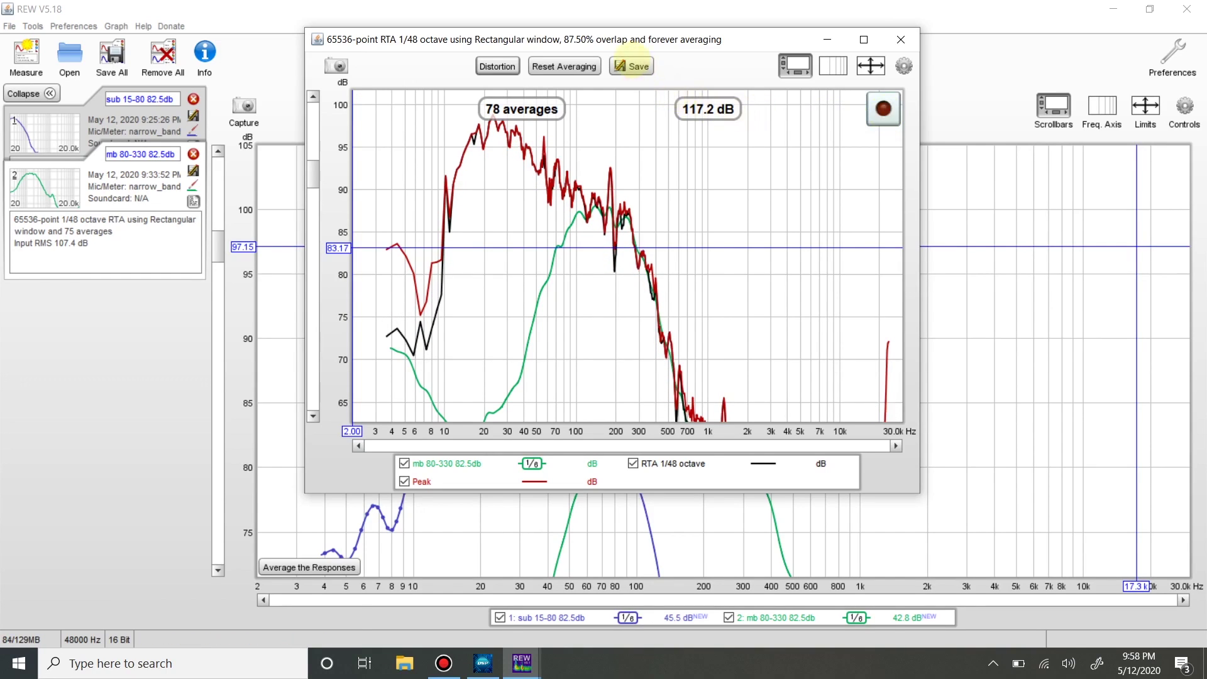
click(631, 65)
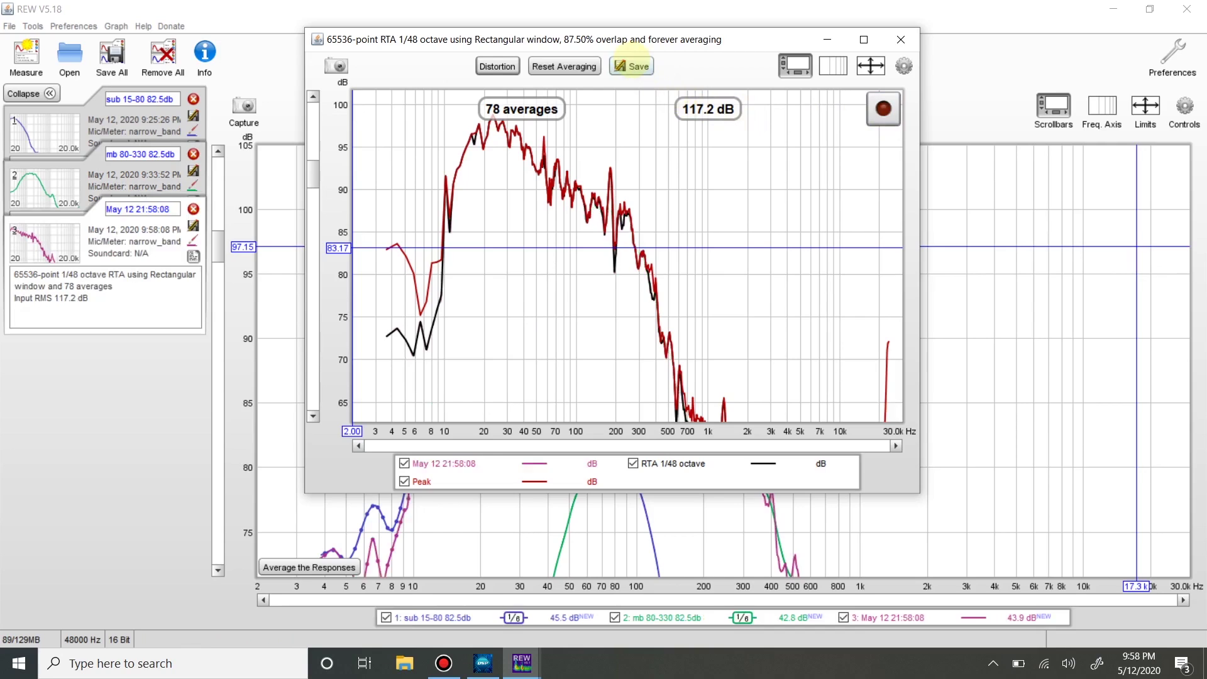
Apply 1/6-octave smoothing to the May 12 21:58:08 measurement on the All SPL graph.
click(935, 328)
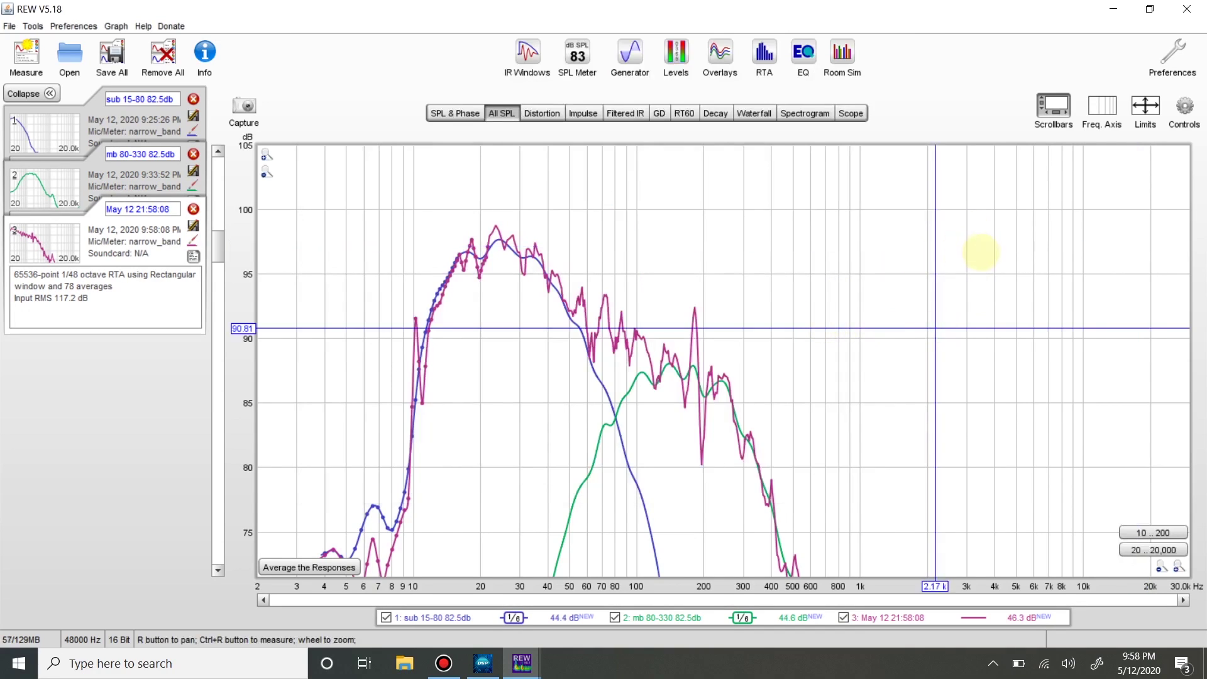
click(1184, 105)
click(1116, 164)
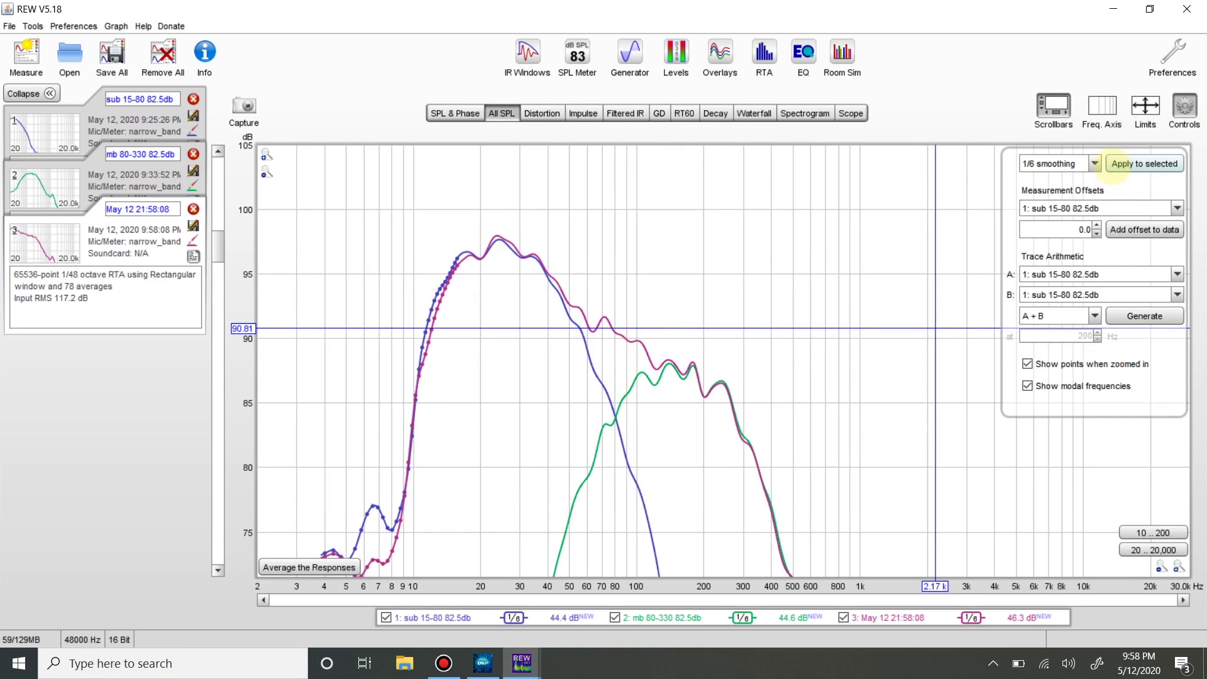
click(1184, 106)
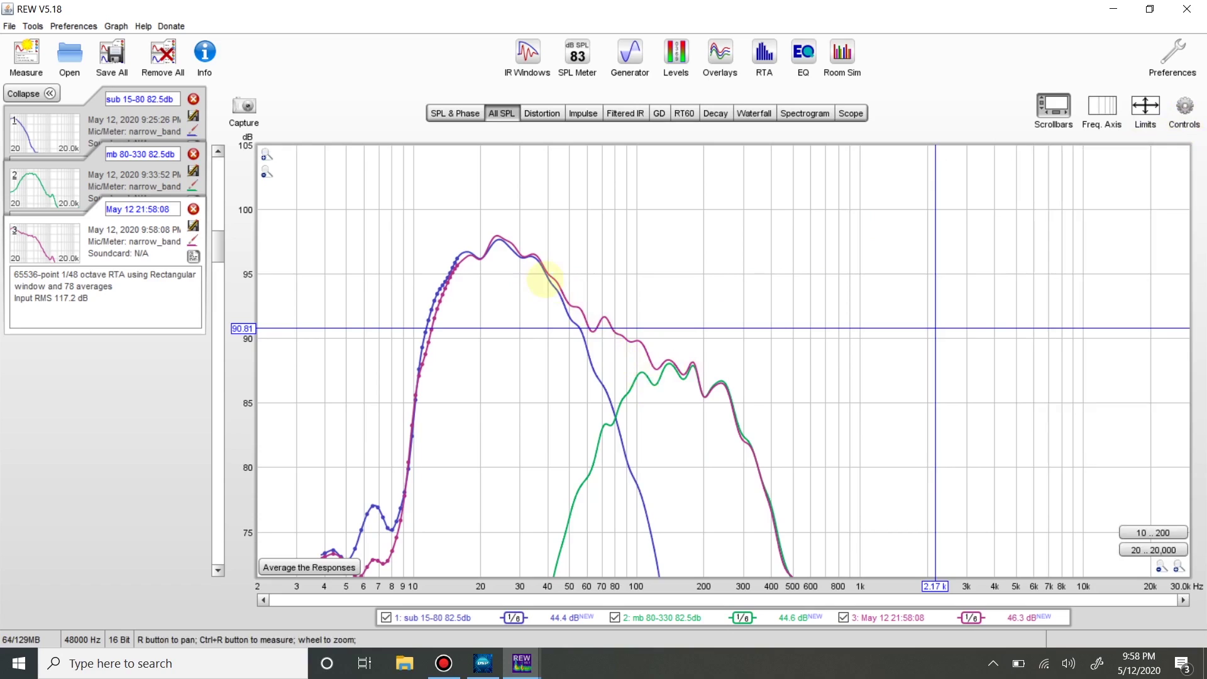
Read the summed curve's level near the 80 Hz crossover, about 90.5 dB.
click(614, 412)
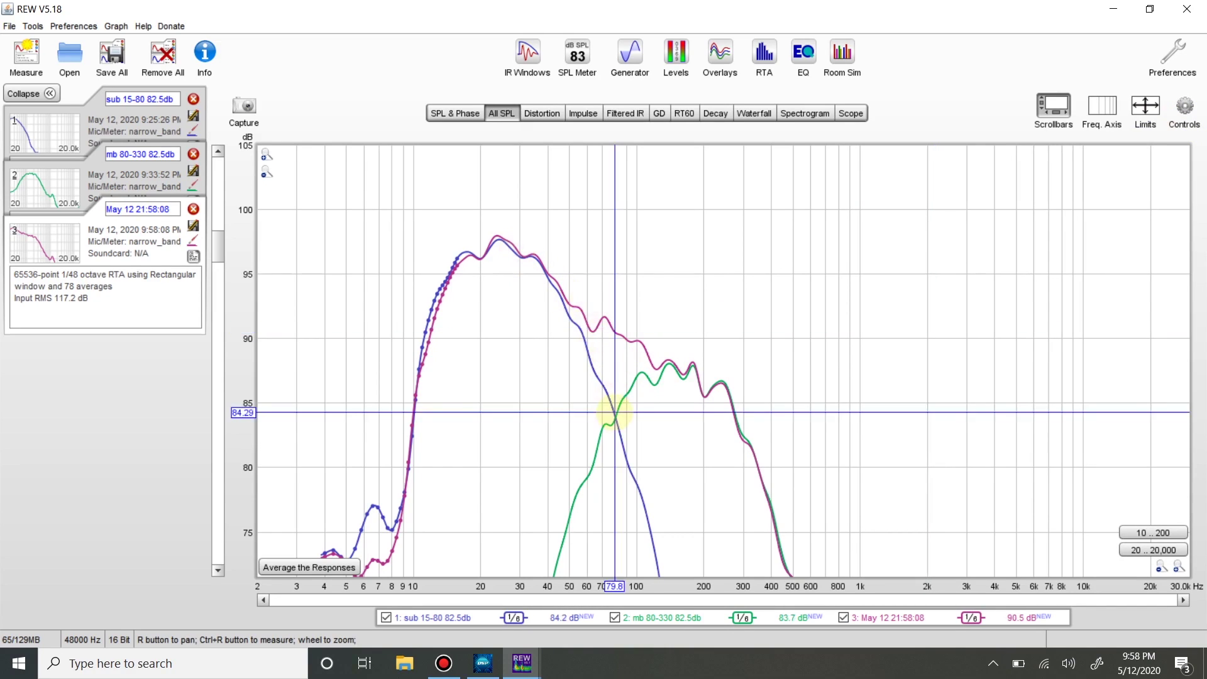
drag(615, 412, 615, 414)
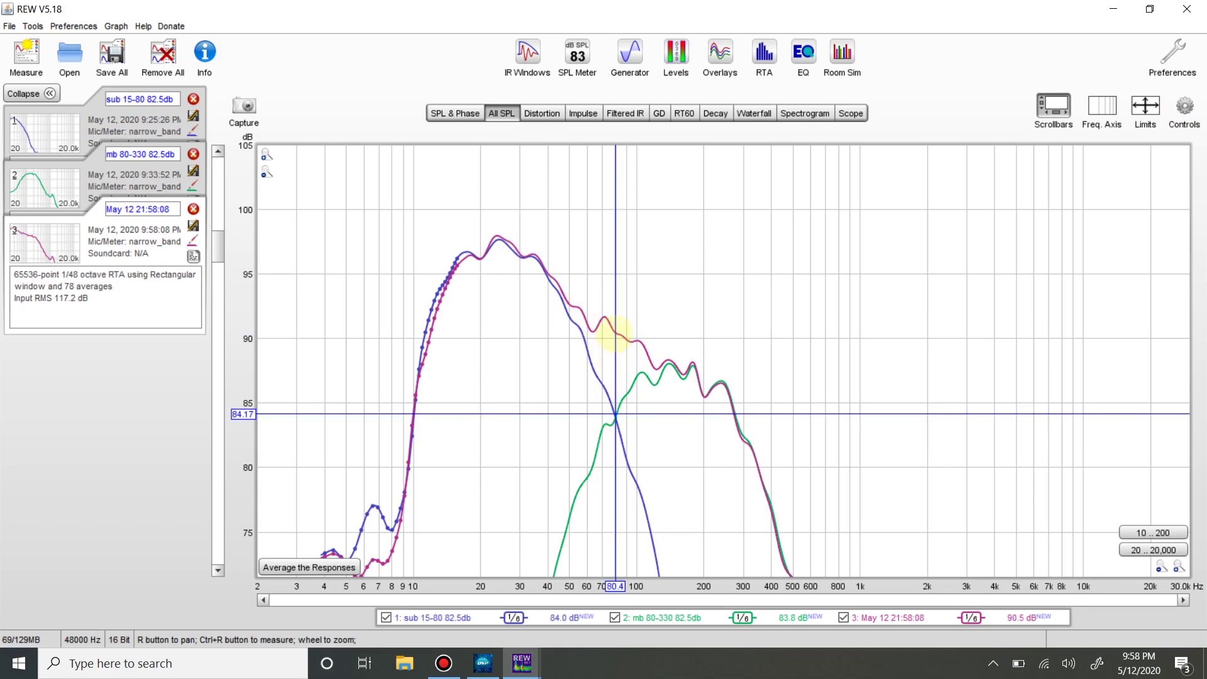
click(614, 333)
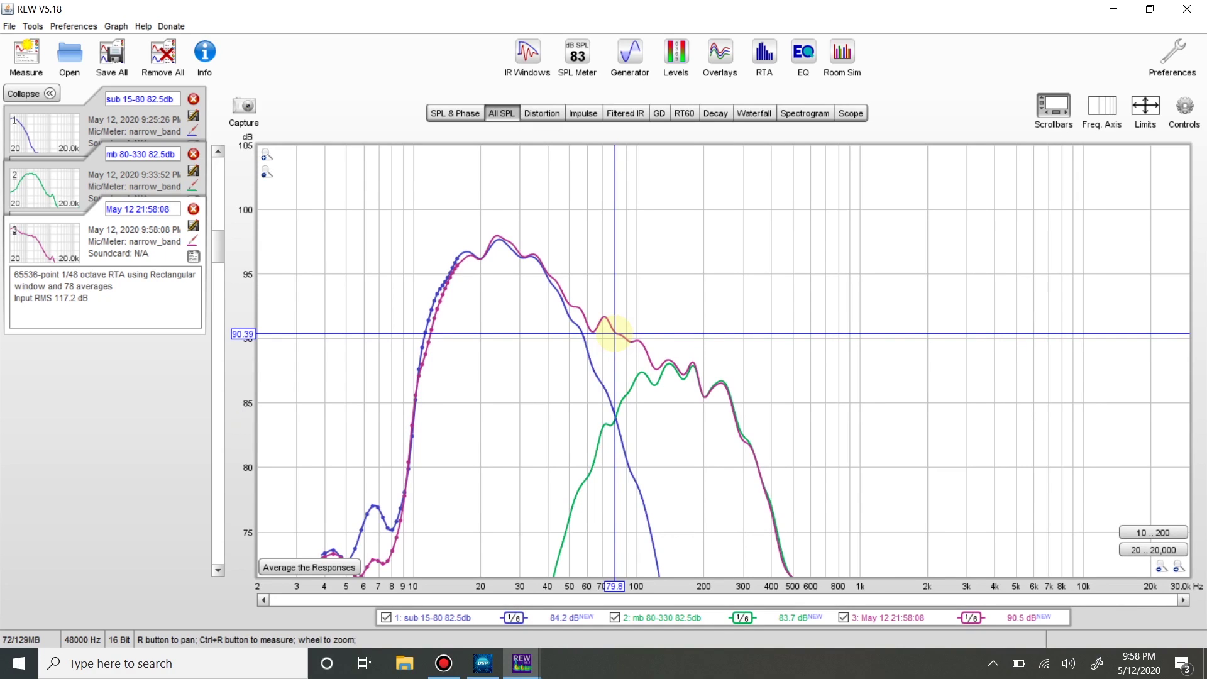
Invert the Subwoofer1 channel's polarity in Helix and go back to REW's RTA window.
click(482, 662)
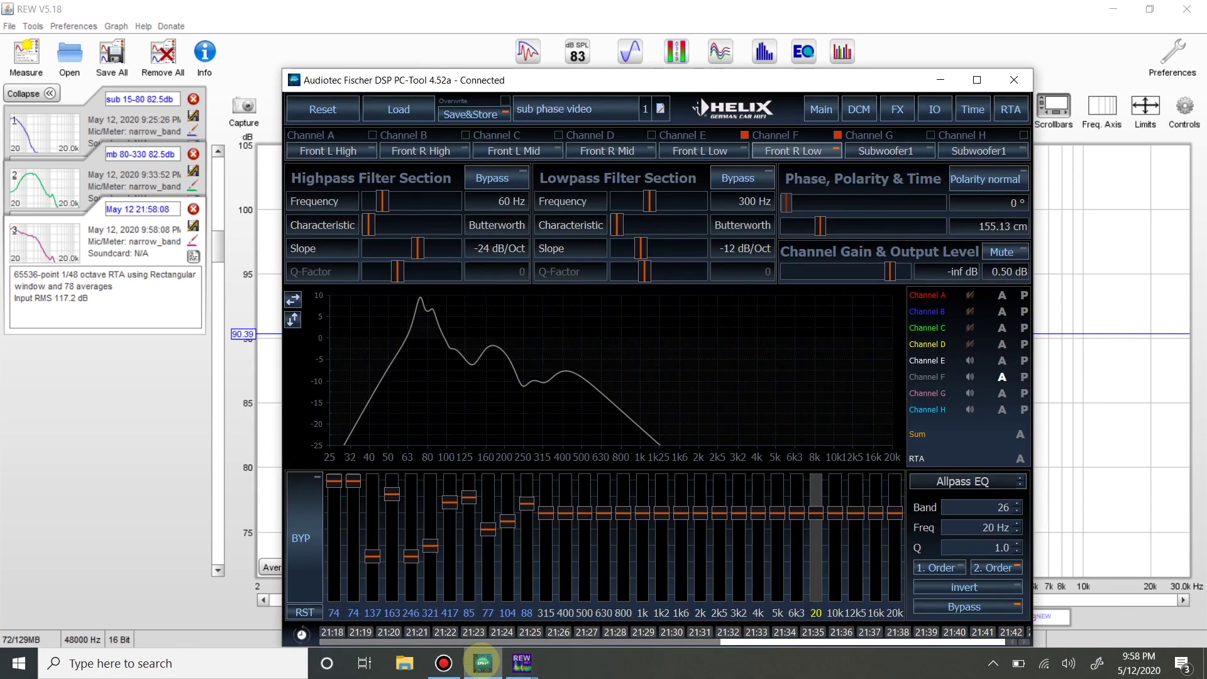
click(908, 151)
click(977, 179)
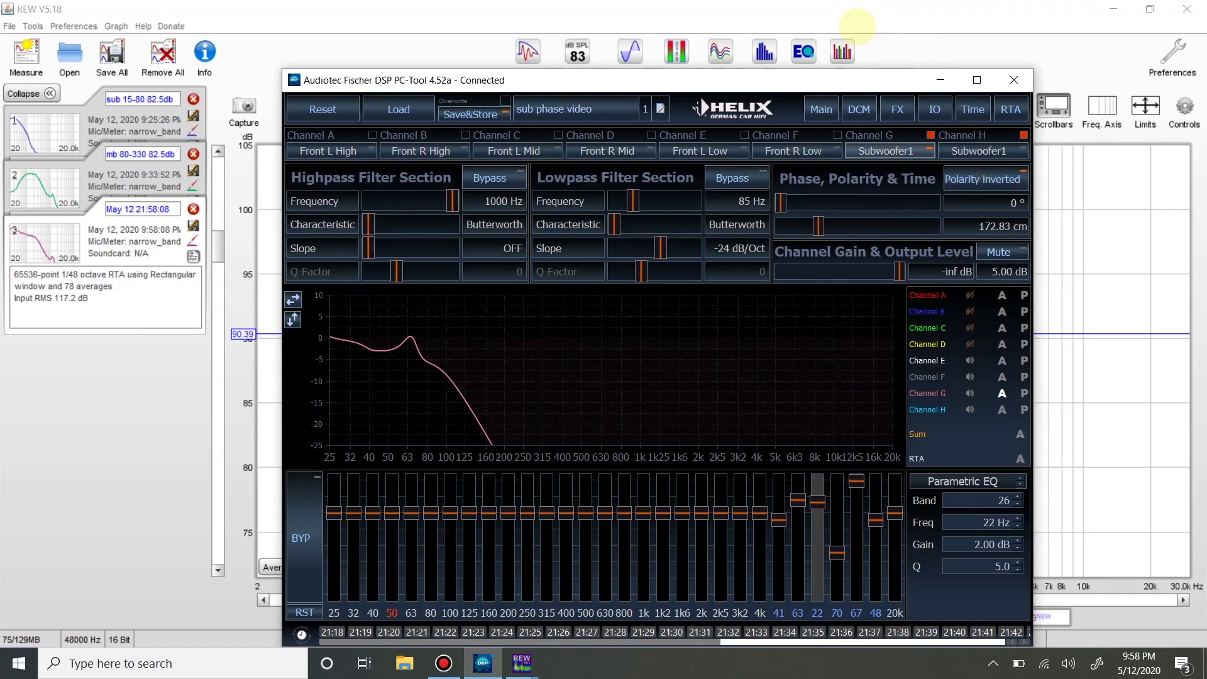
click(857, 26)
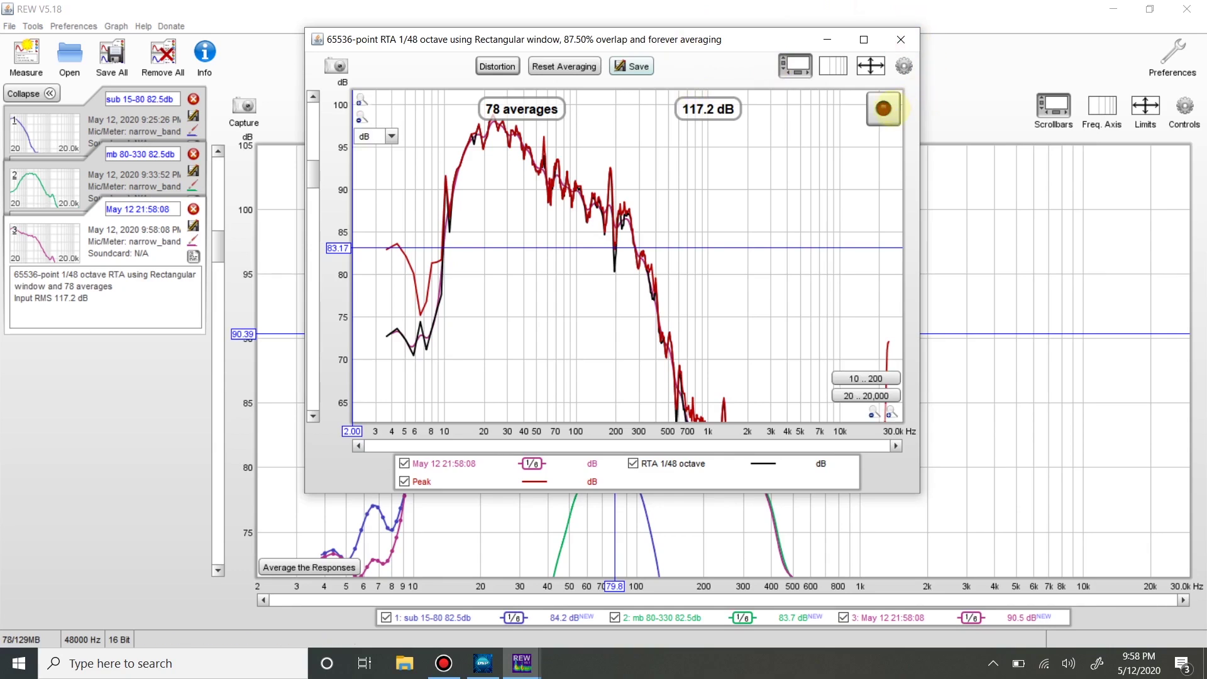
Record a 67-average RTA capture, save it as May 12 21:58:58, and return to All SPL.
click(883, 108)
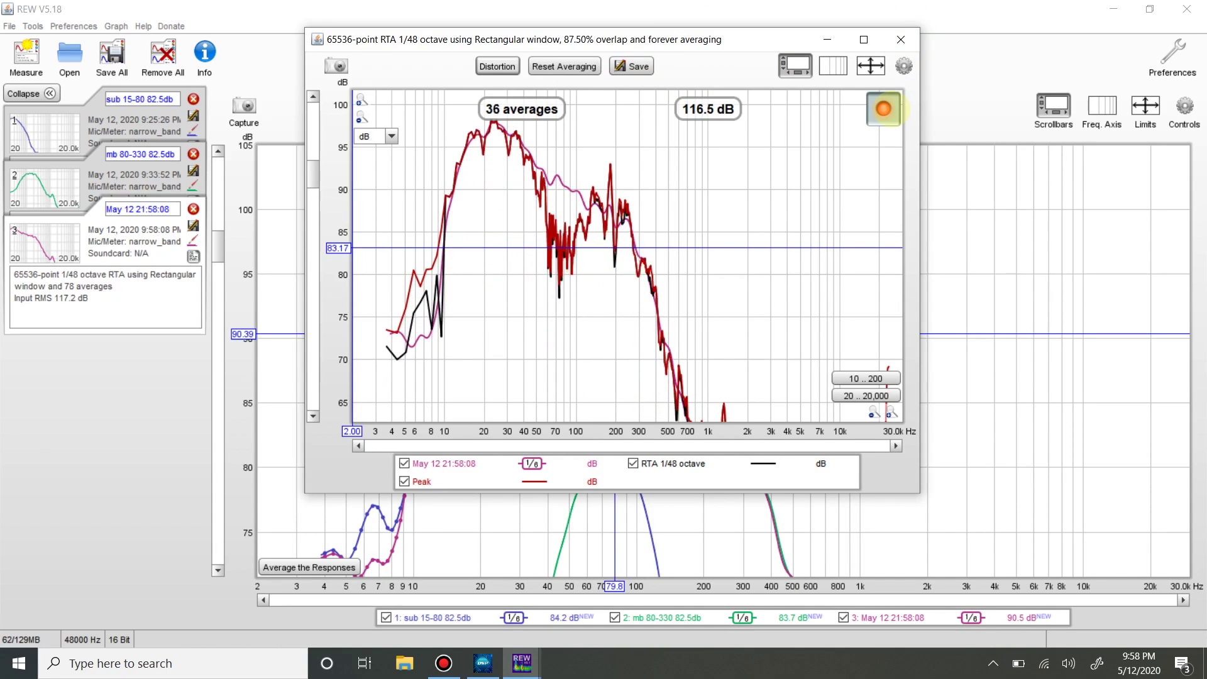
click(883, 108)
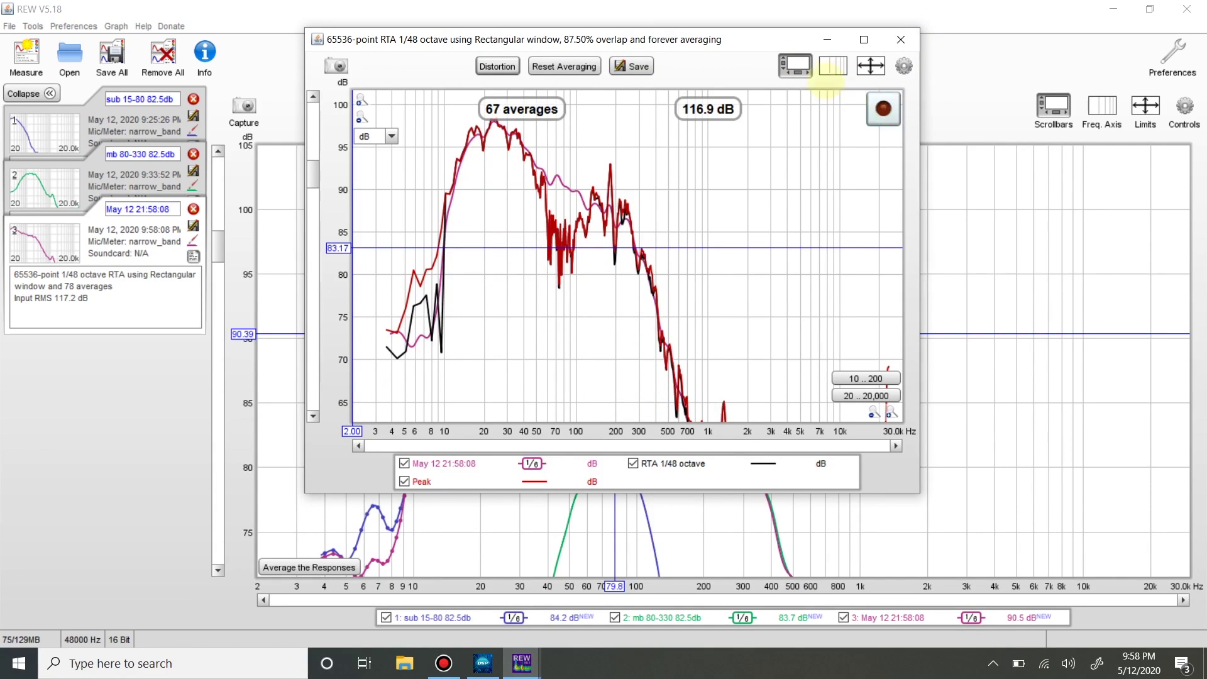
click(636, 66)
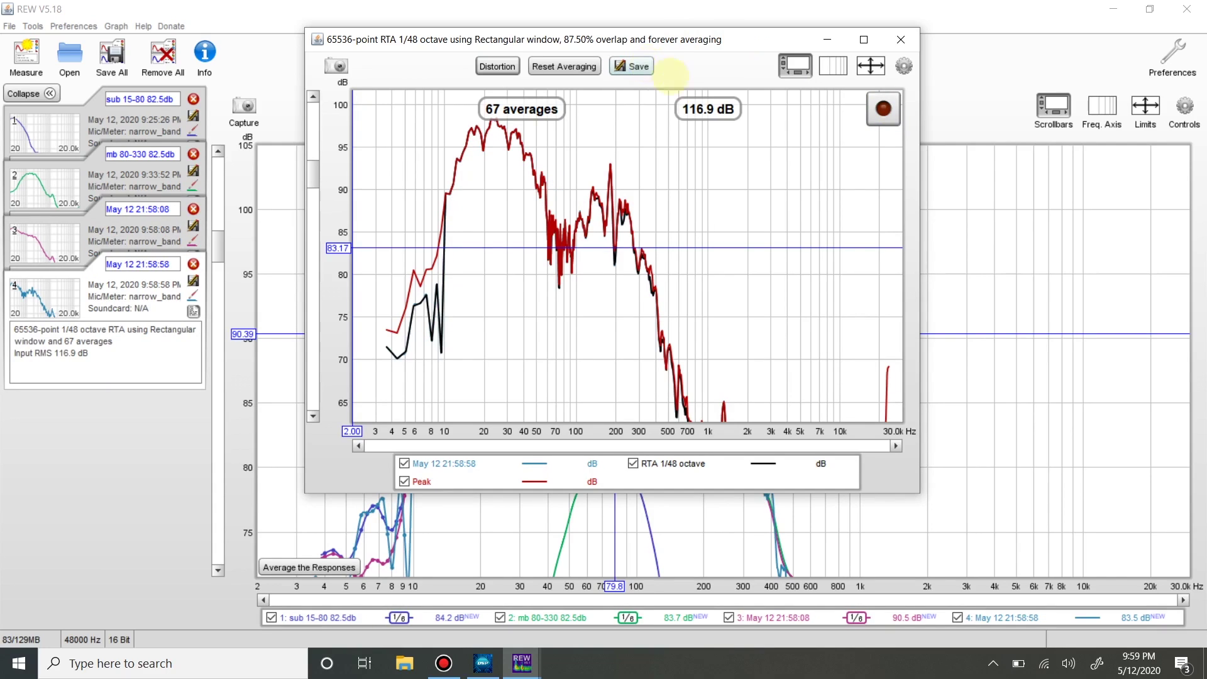
click(986, 302)
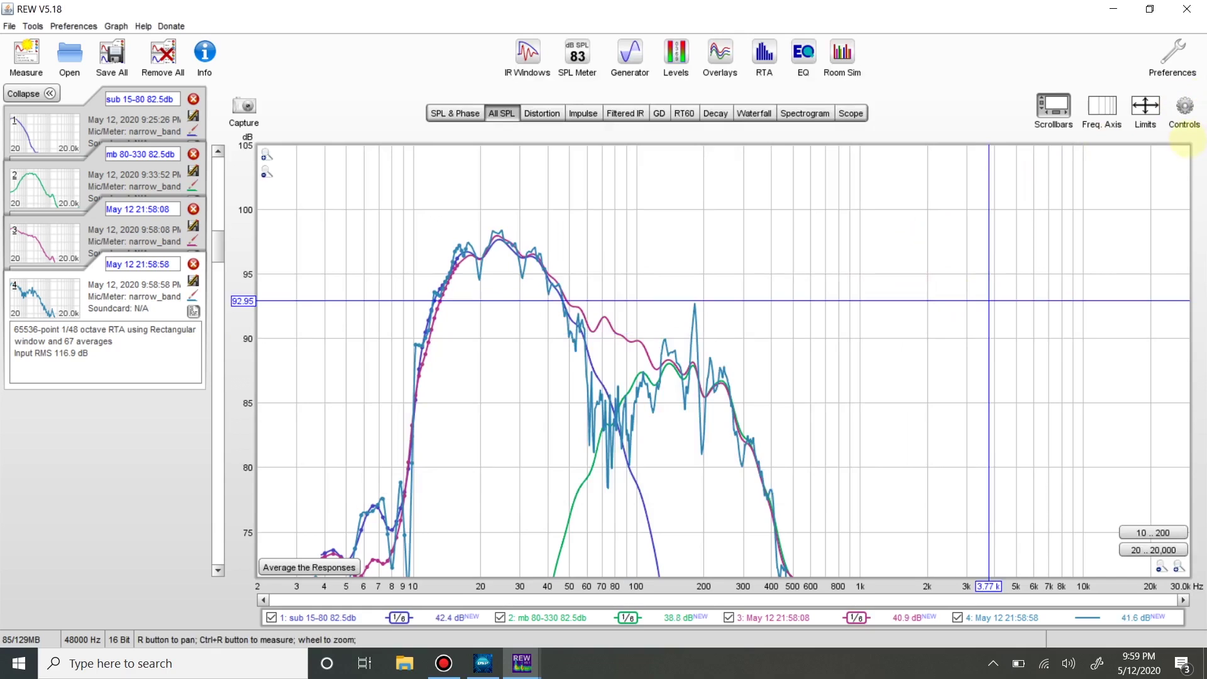
Smooth measurement 4 to 1/6 octave, check levels near 93 Hz, and hide measurement 3.
click(1184, 120)
click(1143, 164)
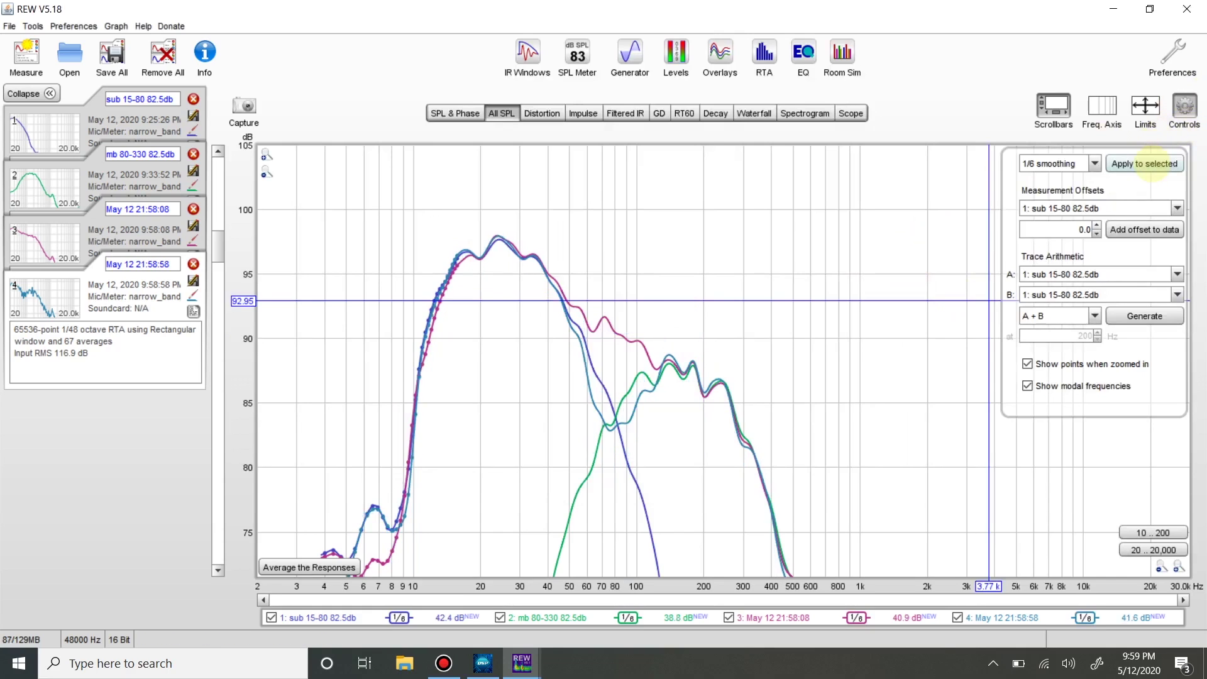
click(1184, 106)
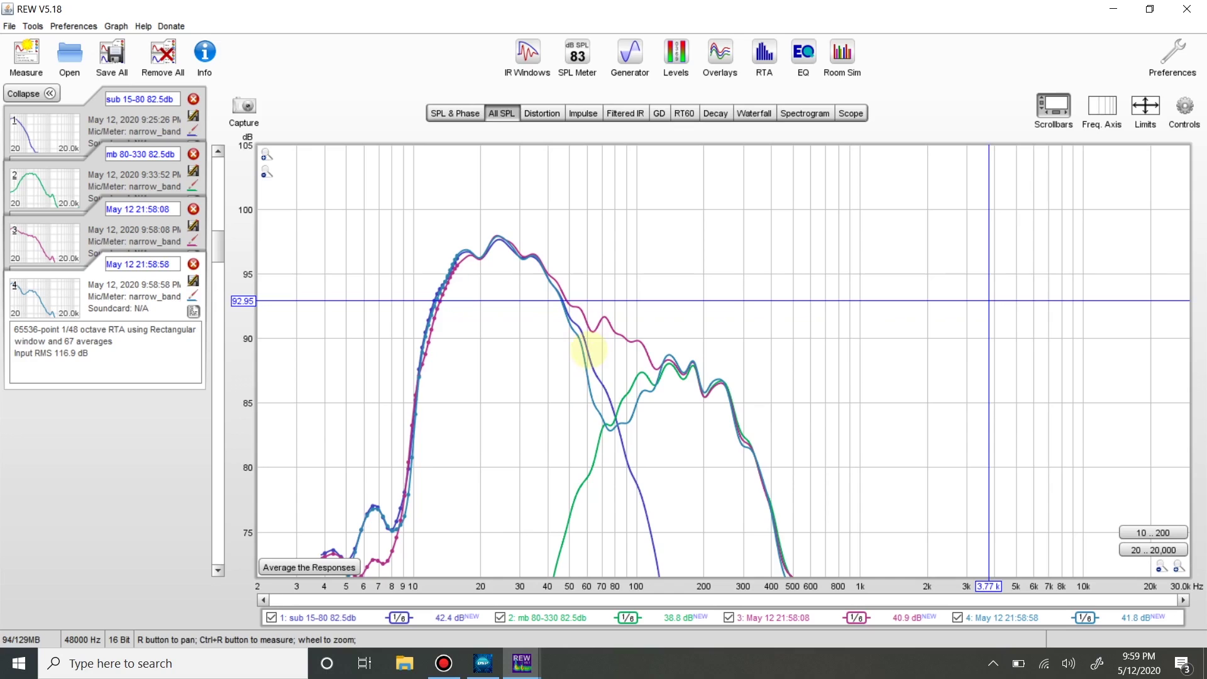
drag(587, 349, 607, 400)
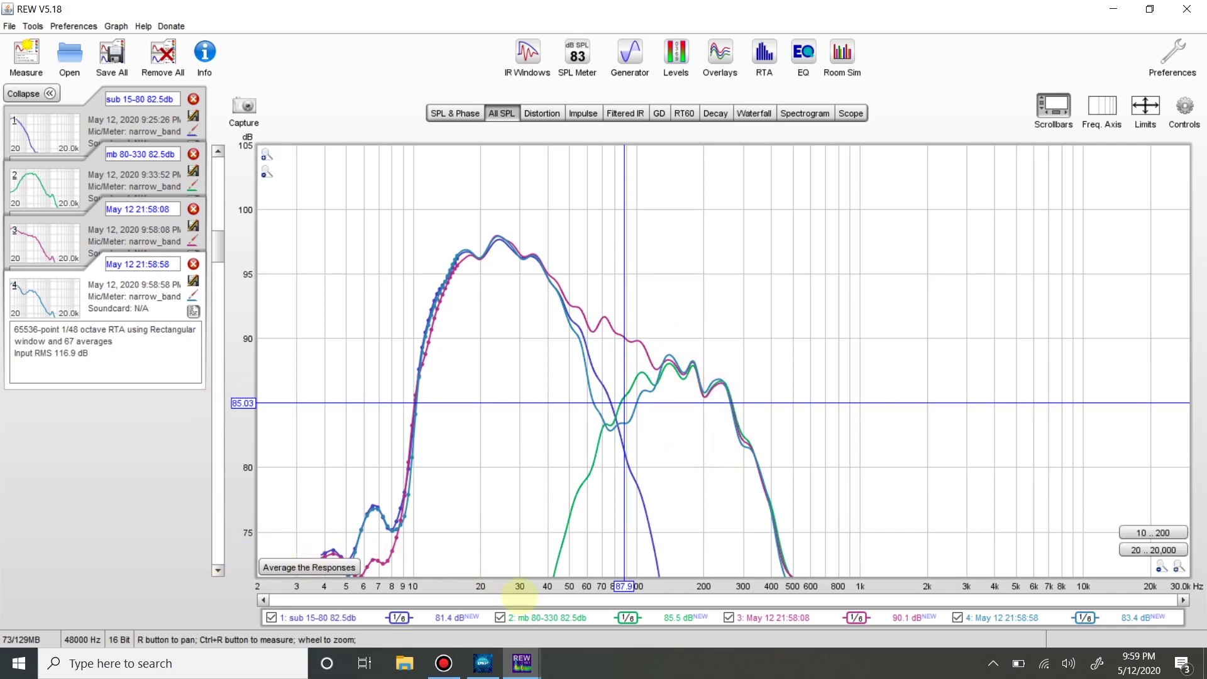
click(728, 617)
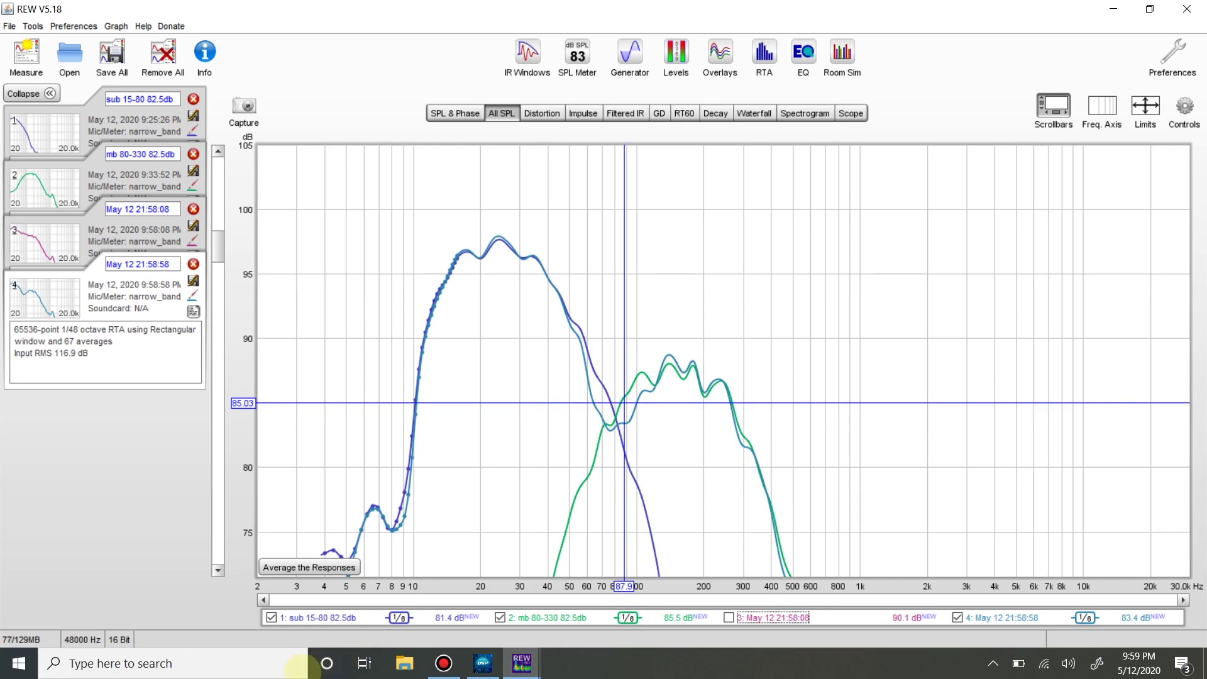
Switch Subwoofer1 polarity back to normal in Helix and return to the REW graph.
click(483, 663)
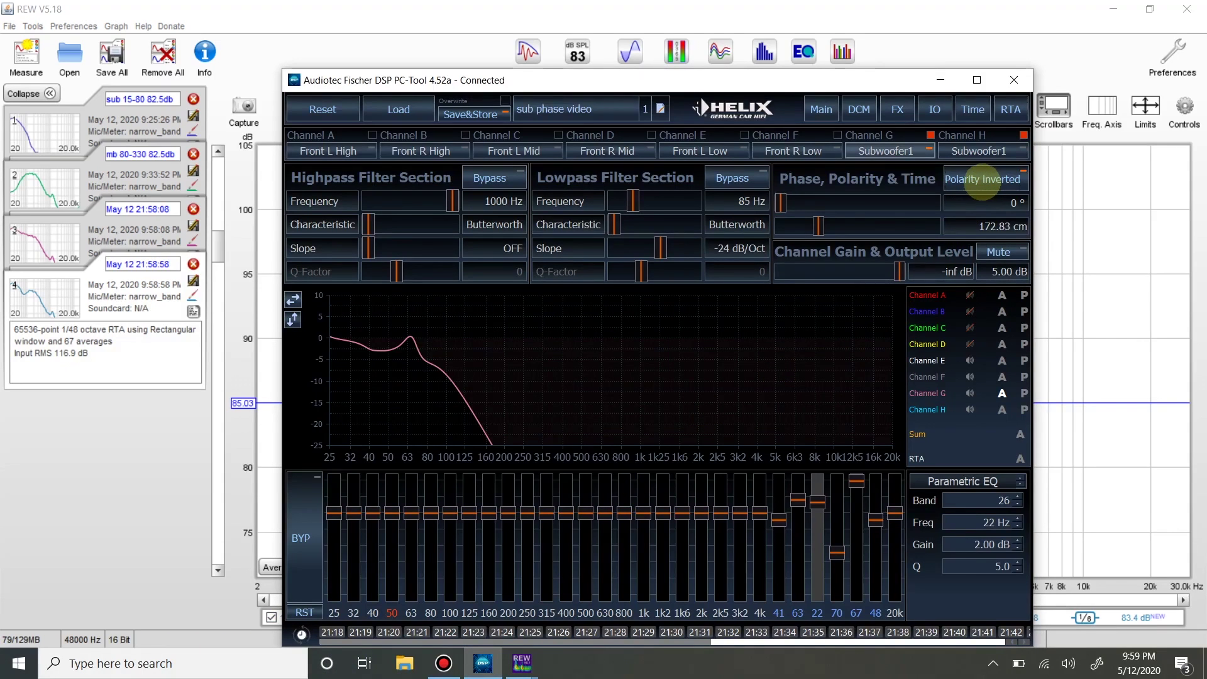
click(983, 180)
click(1087, 226)
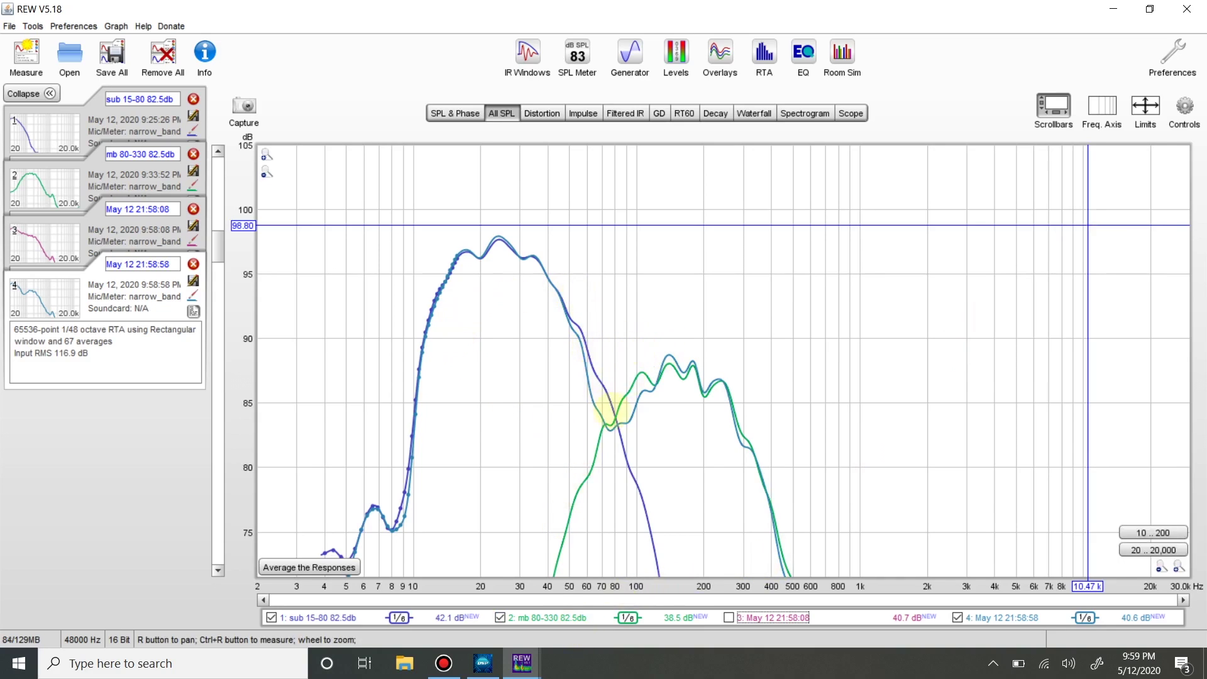
Compare sub and midbass levels from 80.4 Hz up to 126 Hz, then switch back to Helix.
click(615, 347)
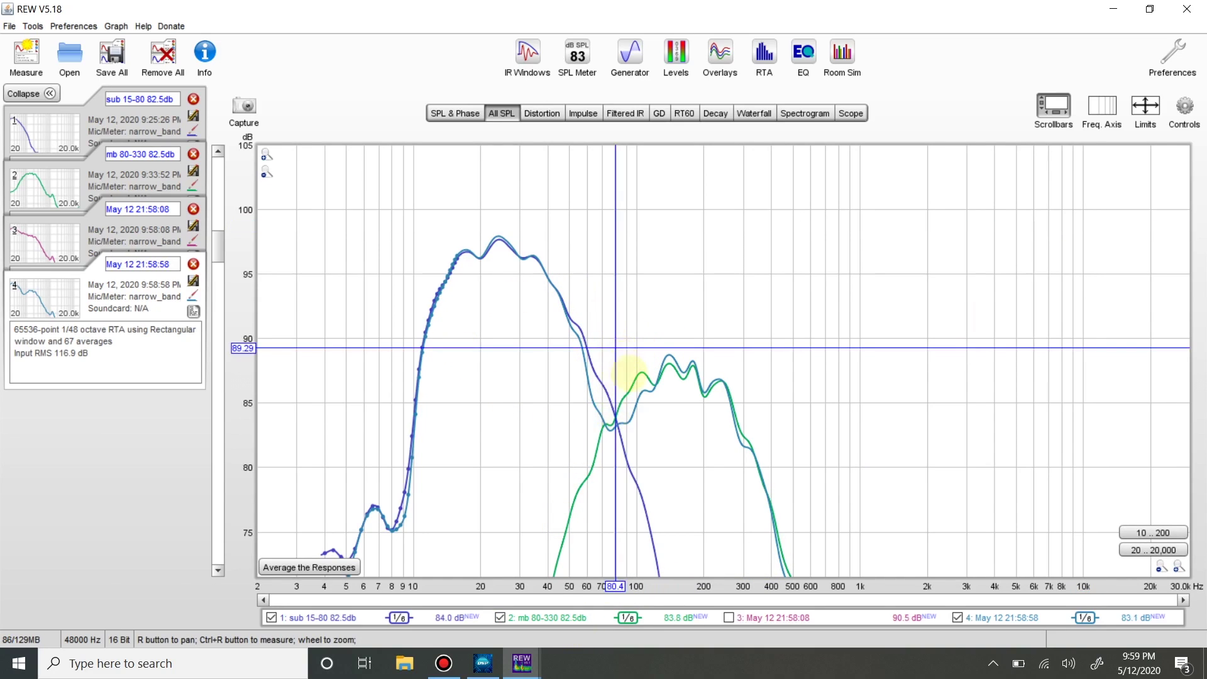
drag(642, 376, 658, 382)
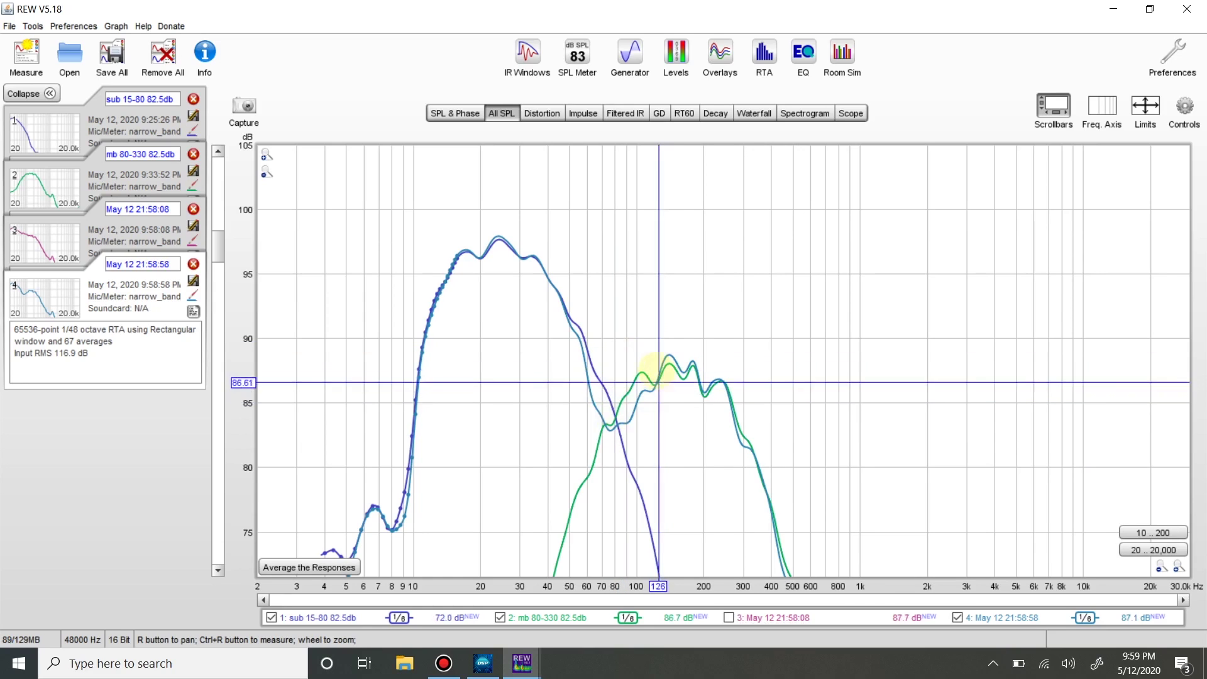
click(482, 663)
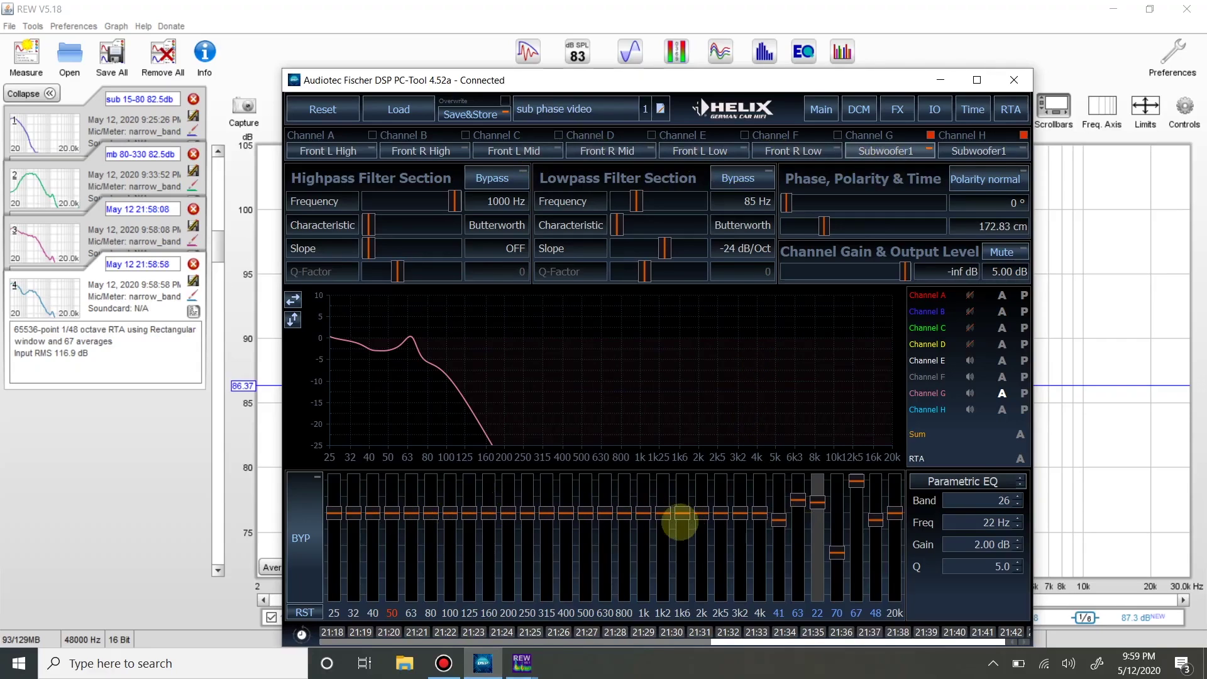
Turn Subwoofer1 EQ band 15 into an all-pass filter at 115 Hz with Q 6.0.
click(606, 507)
click(979, 481)
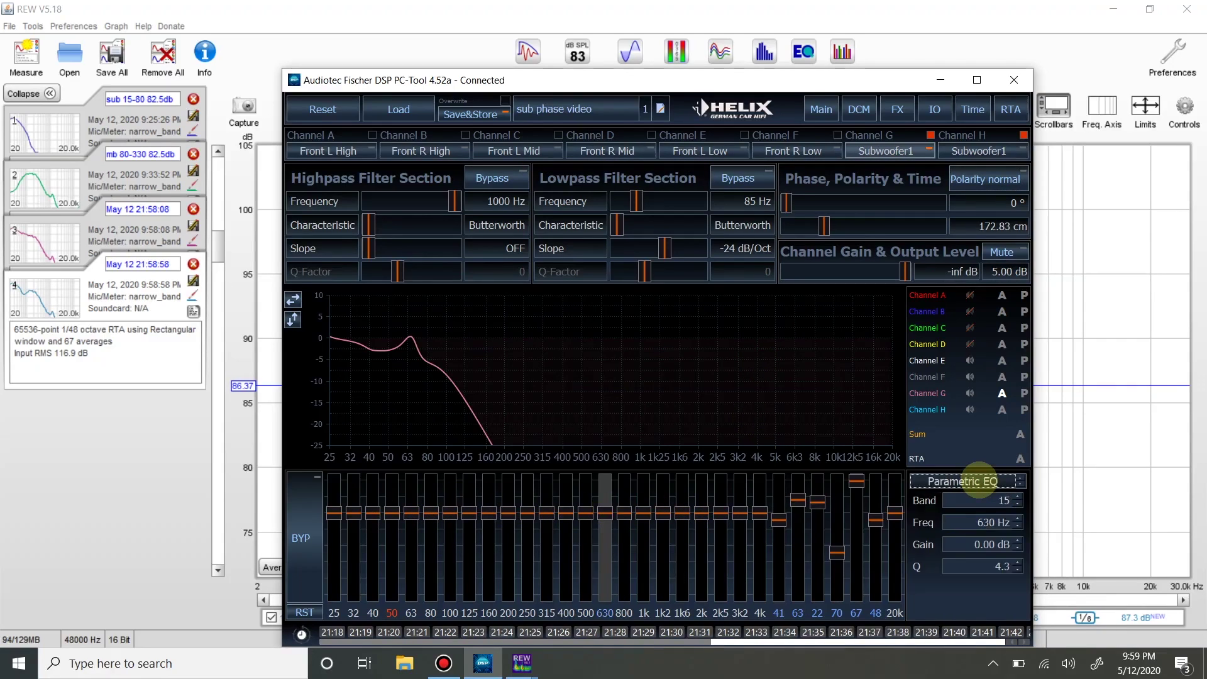
click(978, 480)
click(971, 526)
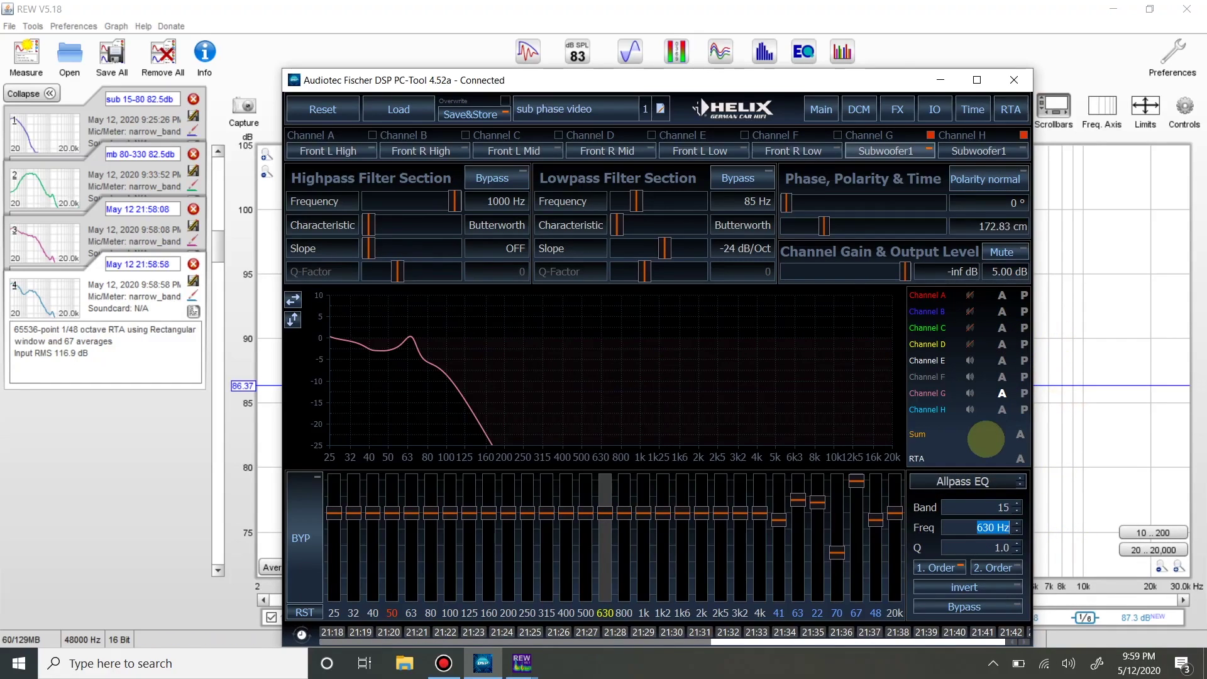
text(115)
key(Return)
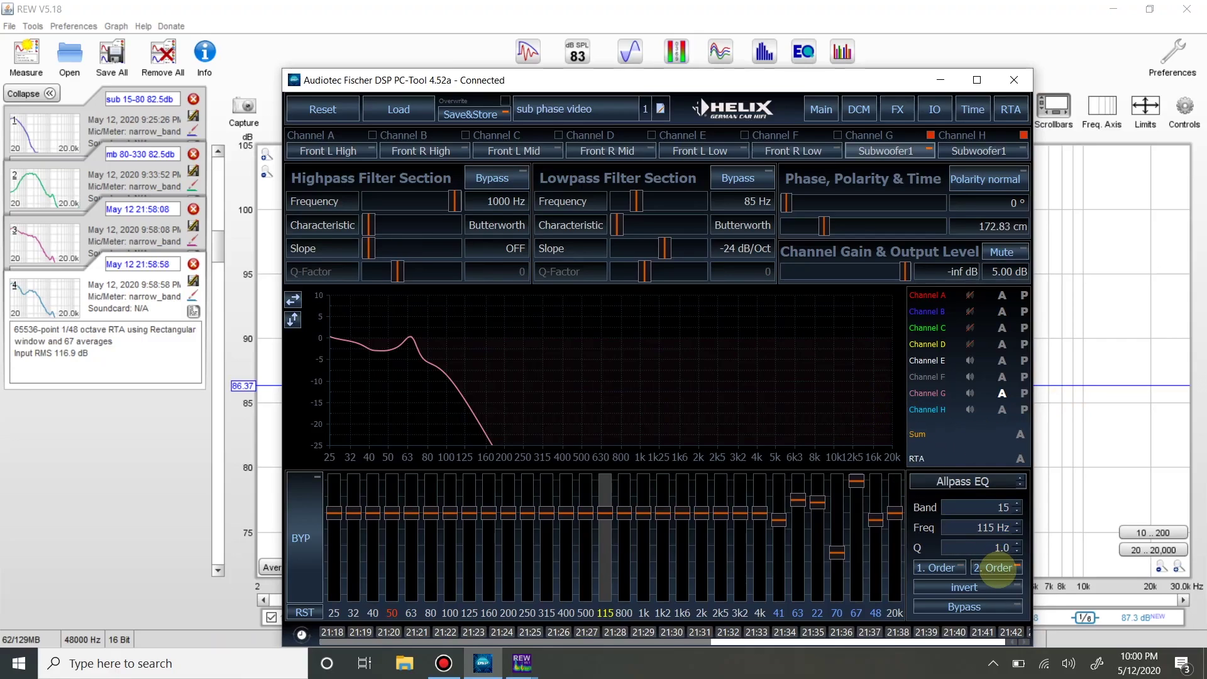
double_click(999, 547)
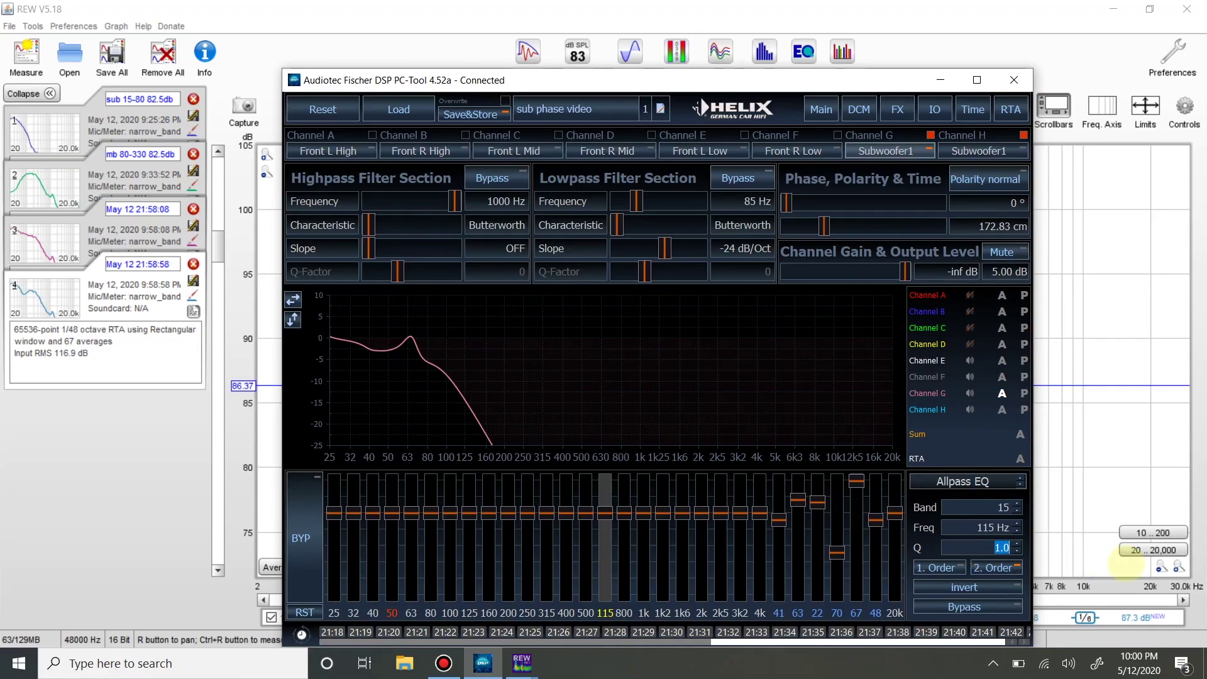
text(6)
key(Return)
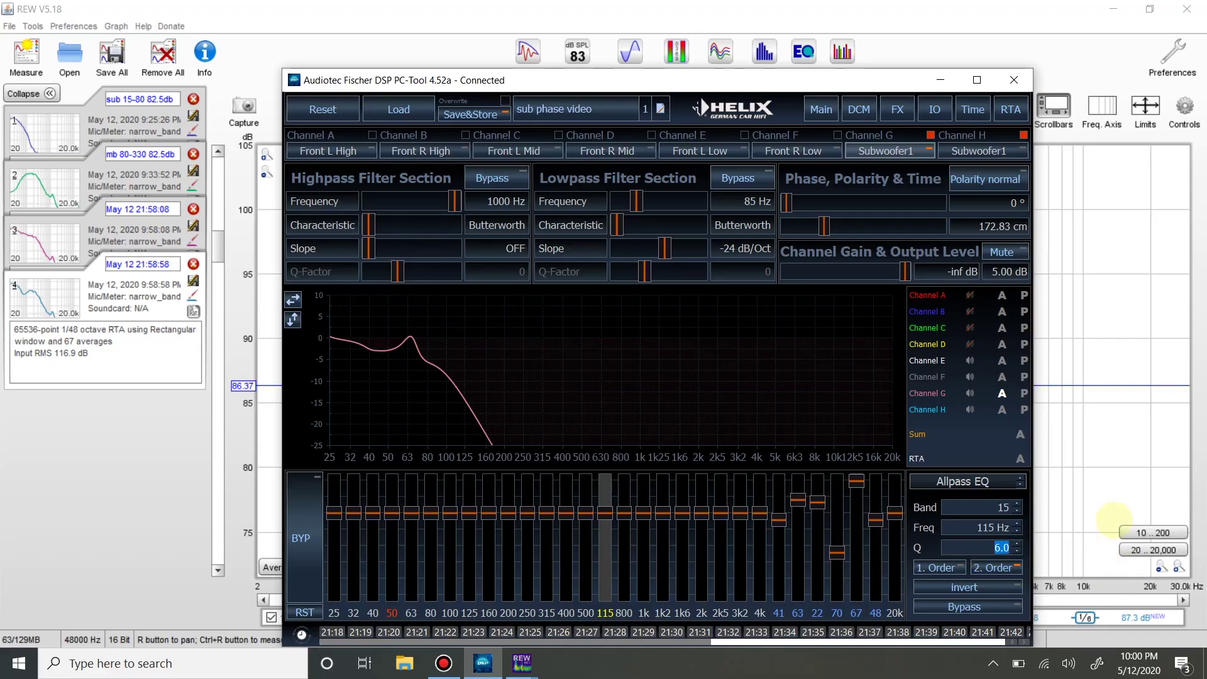
Show the subwoofer phase curve and toggle the all-pass band's bypass off and on to compare.
click(1024, 393)
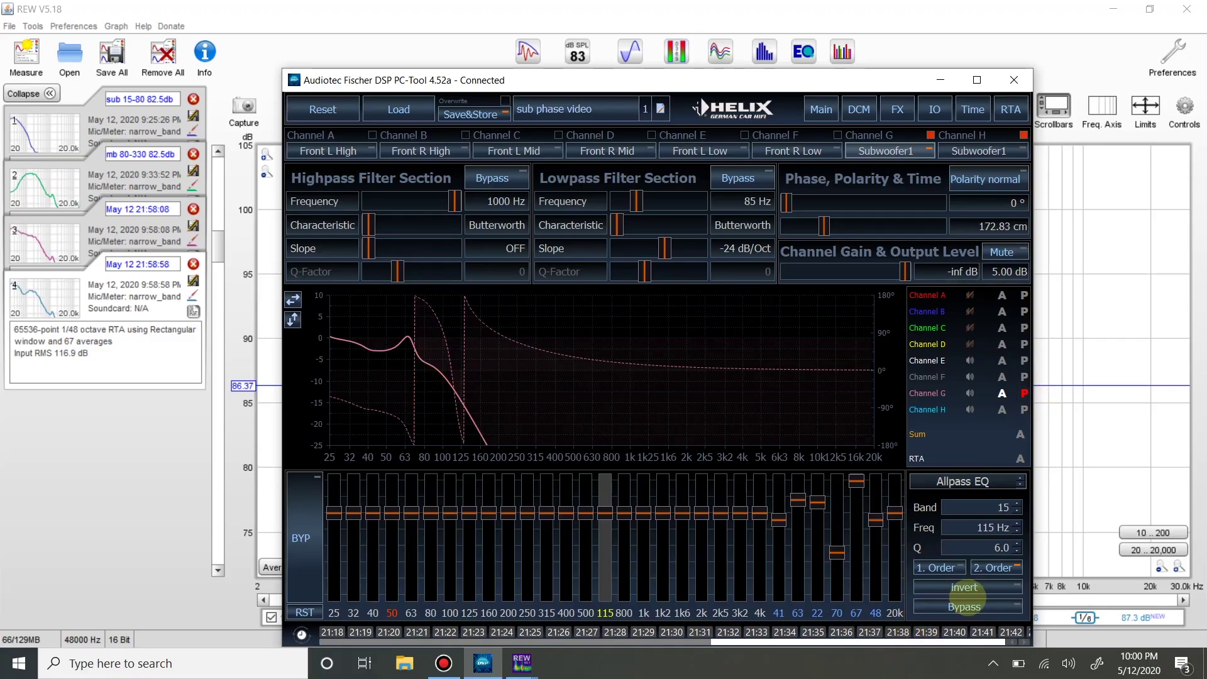
click(970, 607)
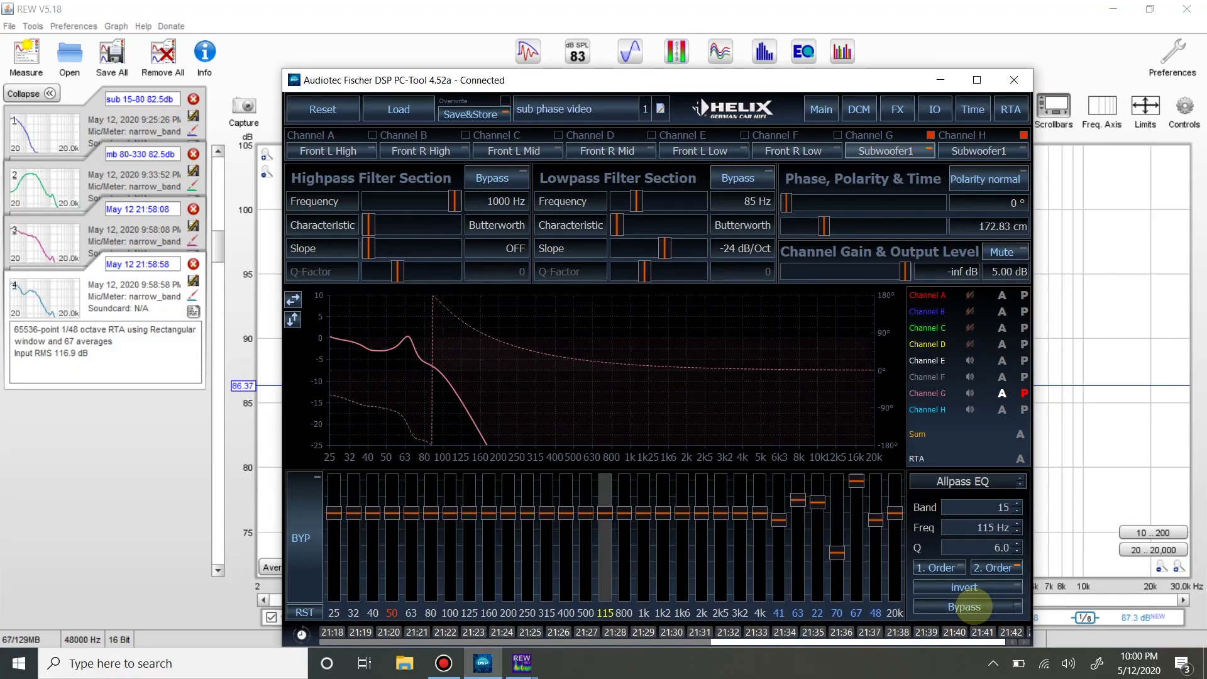
click(971, 607)
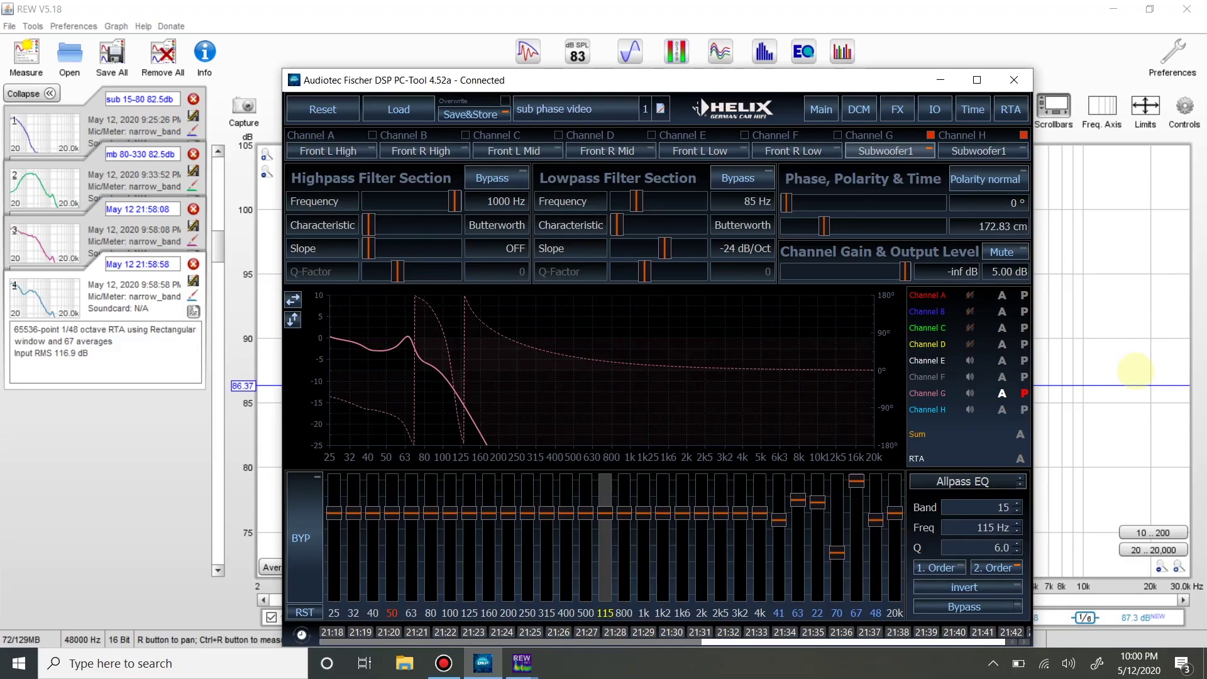
Record a 58-average RTA capture, save it as May 12 22:00:40, and return to the All SPL graph.
click(764, 52)
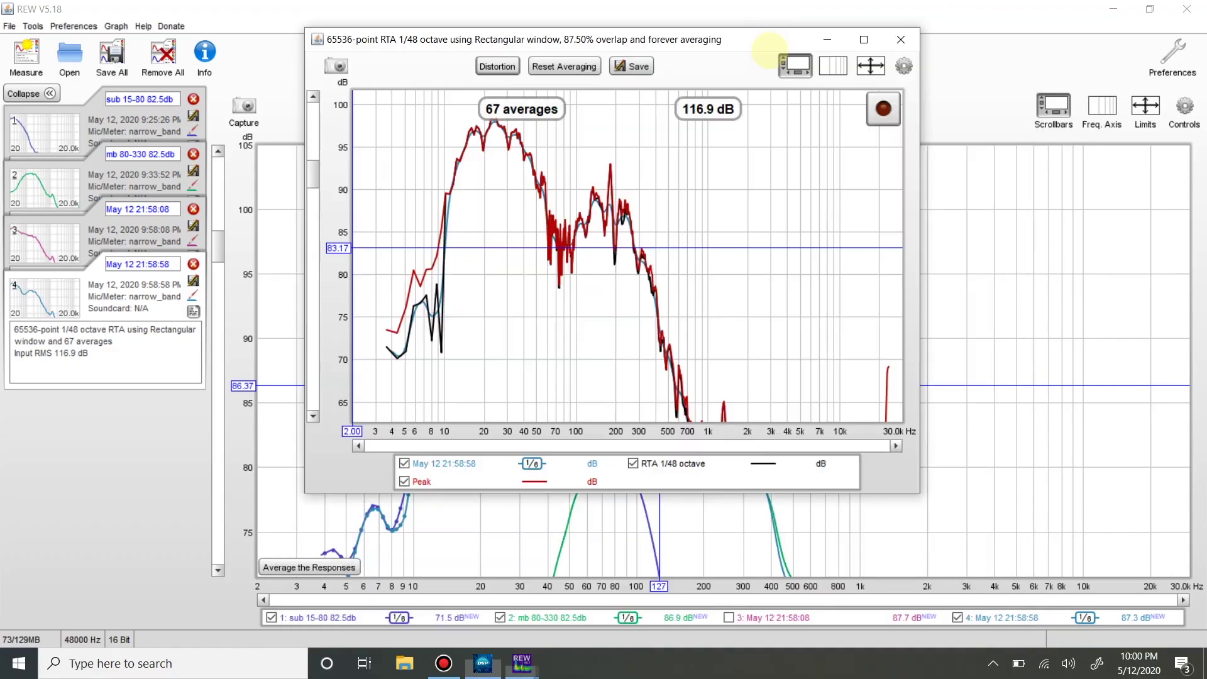
click(882, 109)
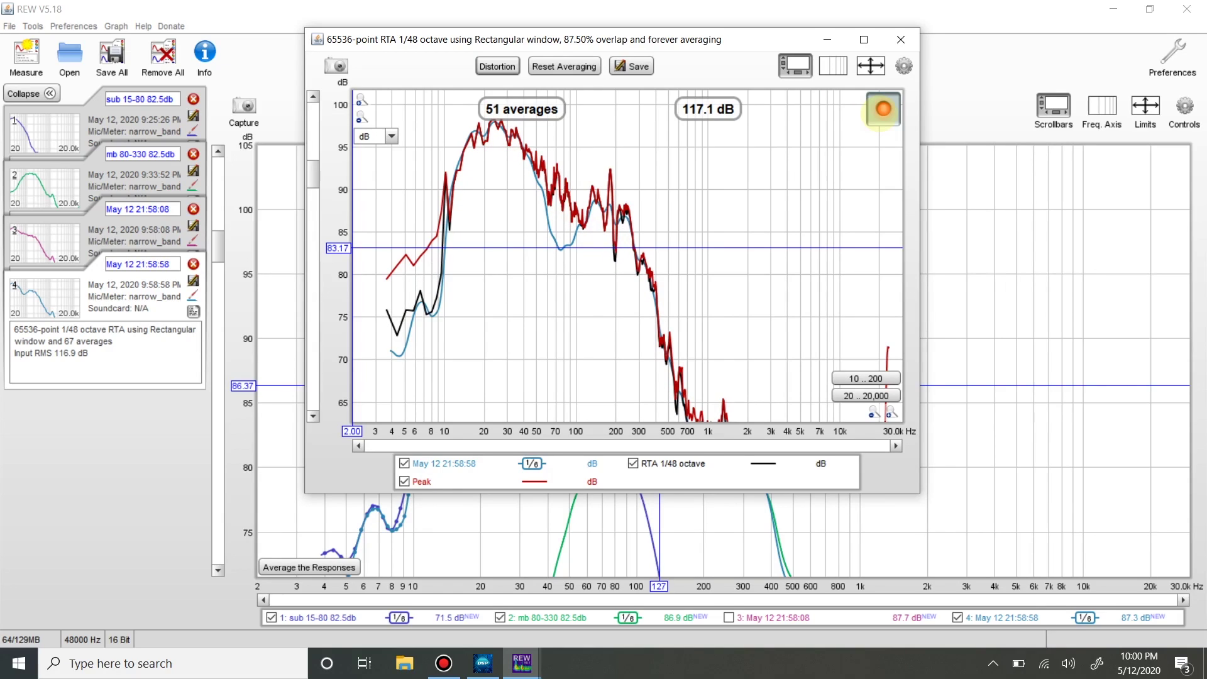
click(883, 108)
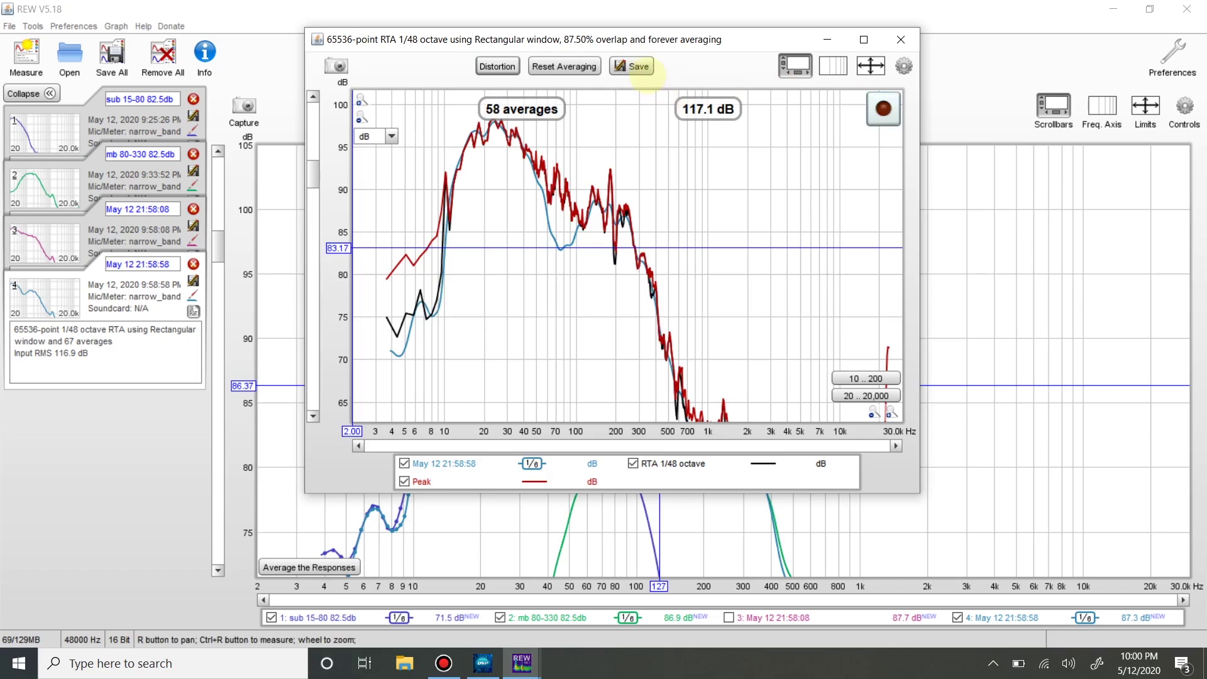
click(645, 70)
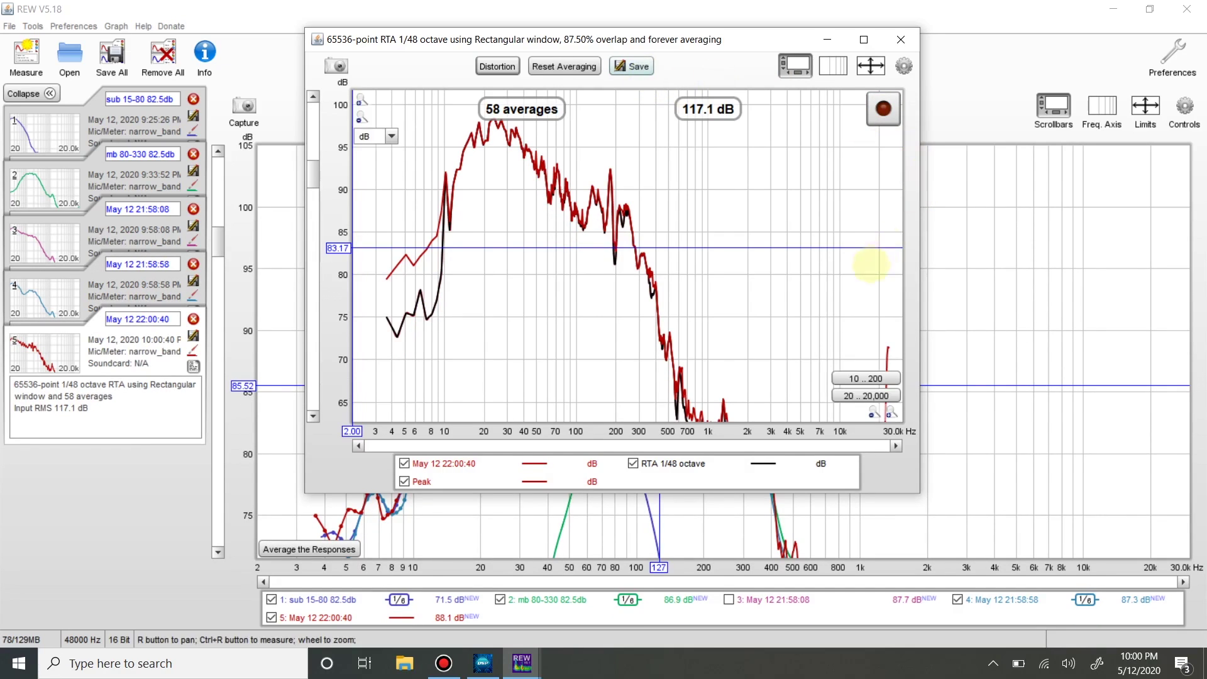
click(1063, 146)
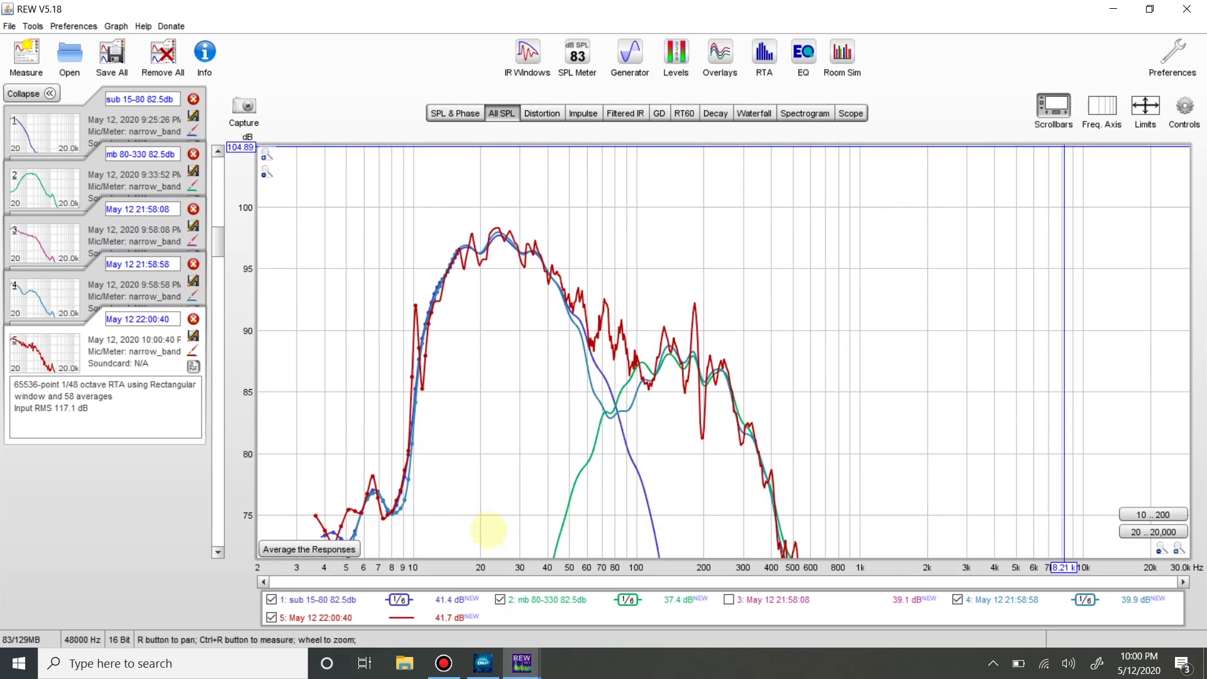
Hide measurement 4 and apply 1/6-octave smoothing to the May 12 22:00:40 trace.
click(957, 599)
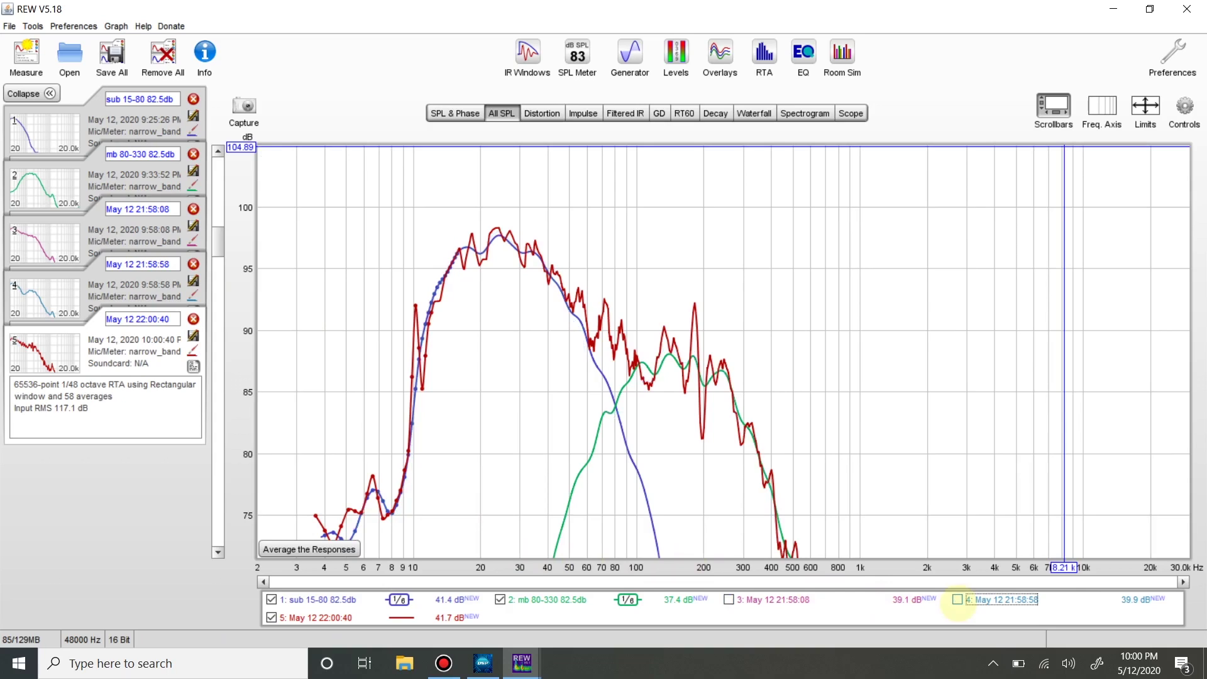
click(1184, 105)
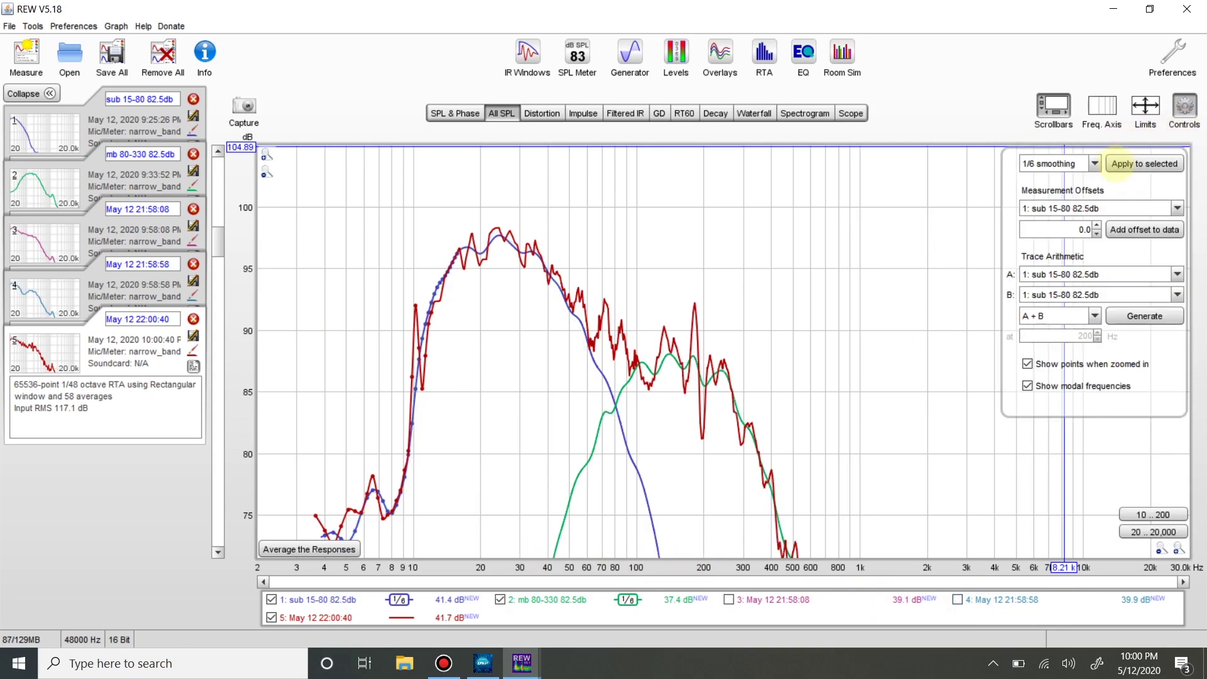
click(1118, 164)
click(1183, 106)
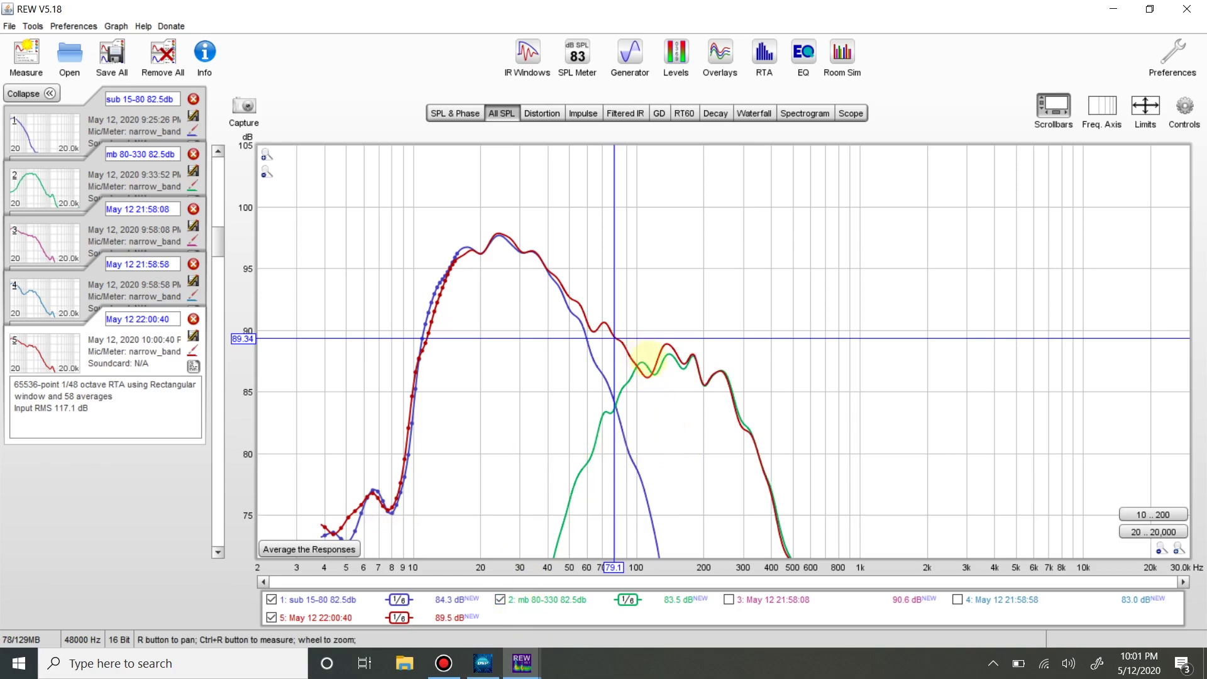
Read the trace levels around 113 Hz near the crossover.
click(648, 355)
mouse_move(660, 355)
mouse_down()
mouse_move(695, 359)
mouse_move(646, 352)
mouse_move(653, 370)
mouse_move(644, 357)
mouse_up()
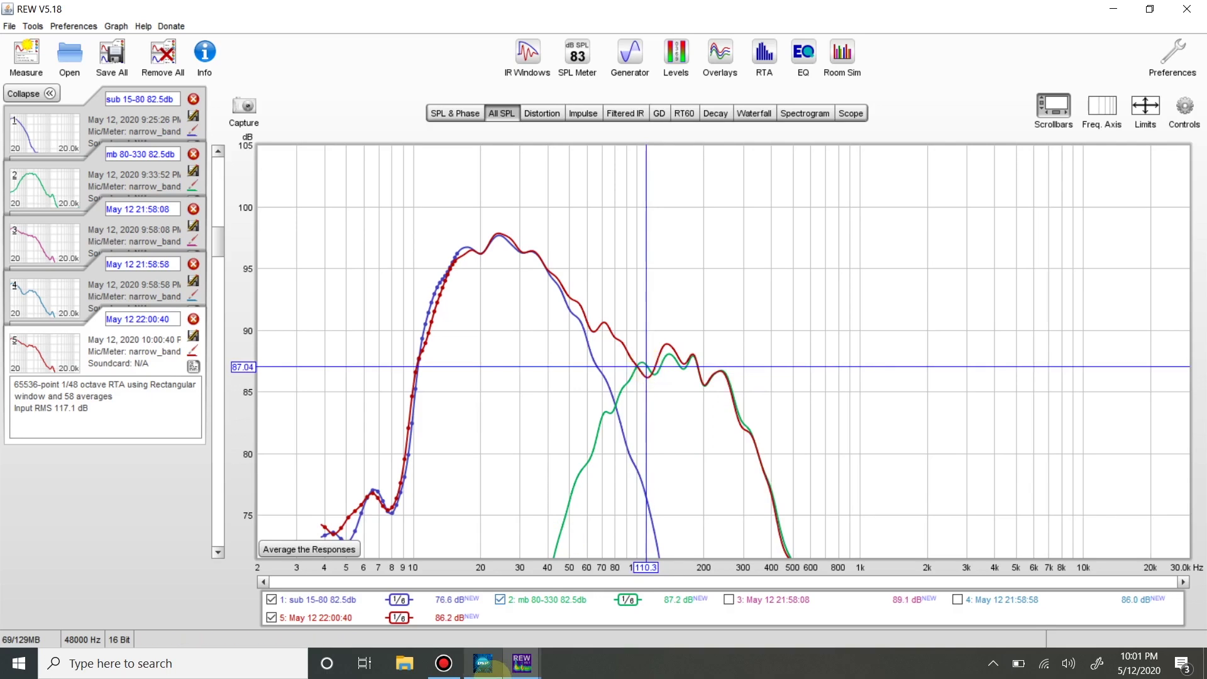
click(483, 663)
On Front R Low, add a second-order allpass EQ at 110 Hz with Q 5.0.
click(793, 151)
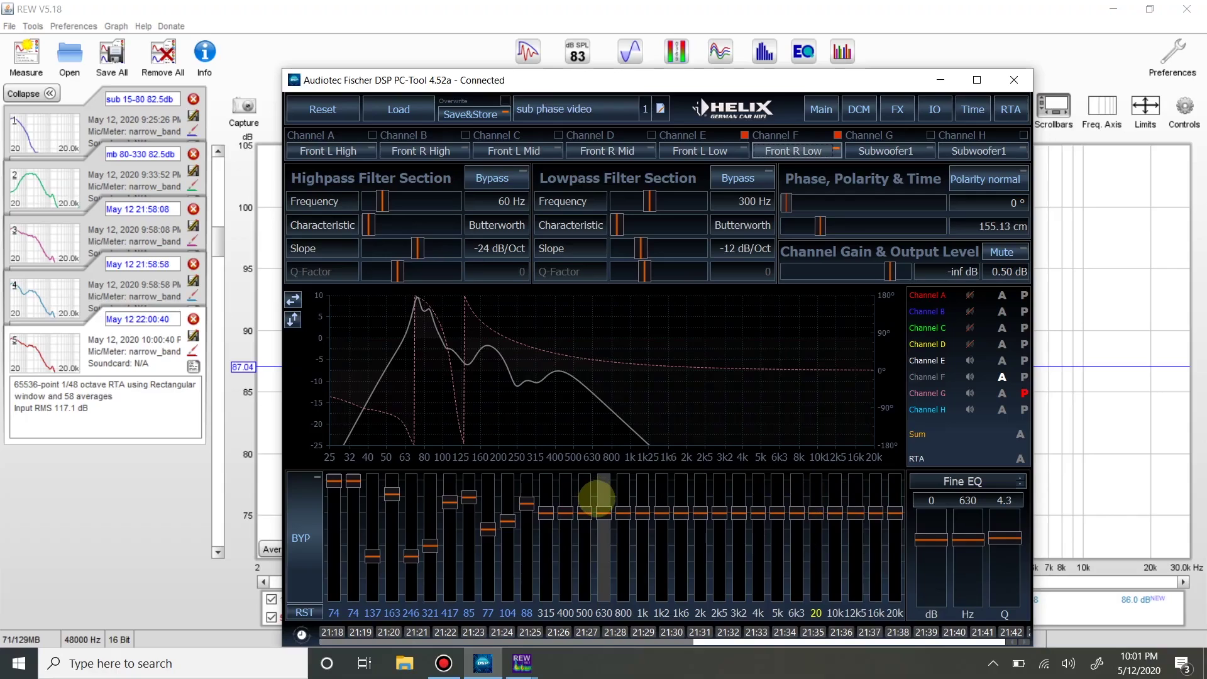
click(1004, 480)
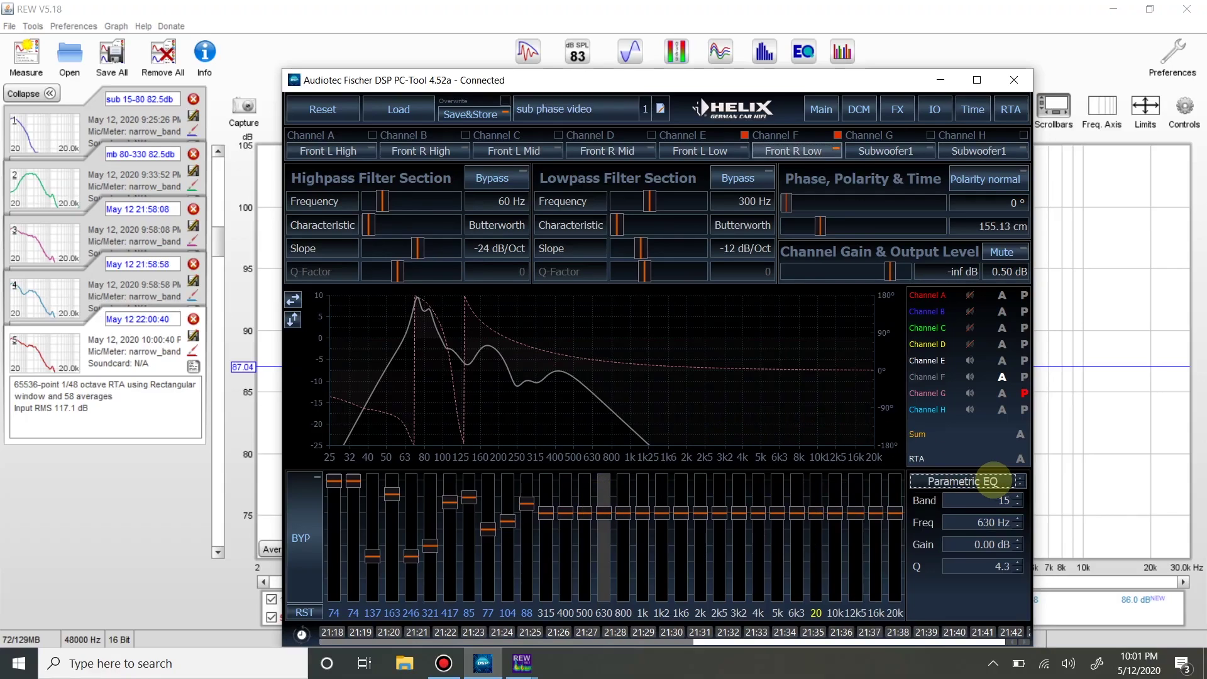
click(980, 482)
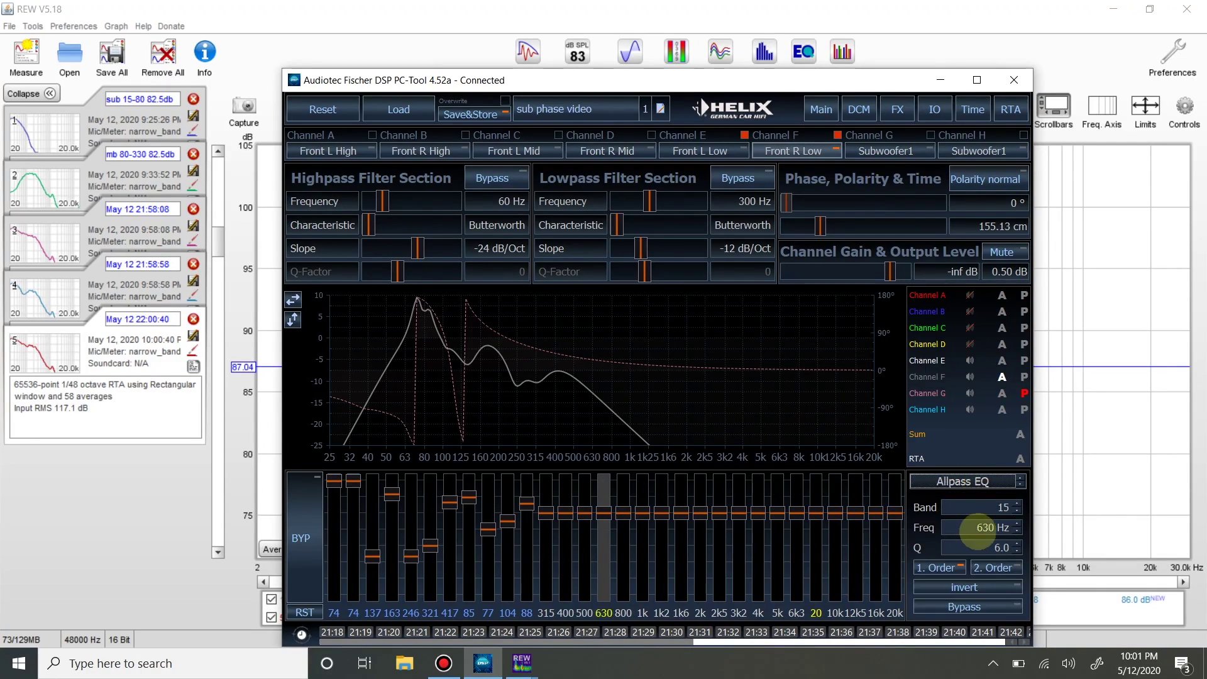
click(993, 567)
click(972, 533)
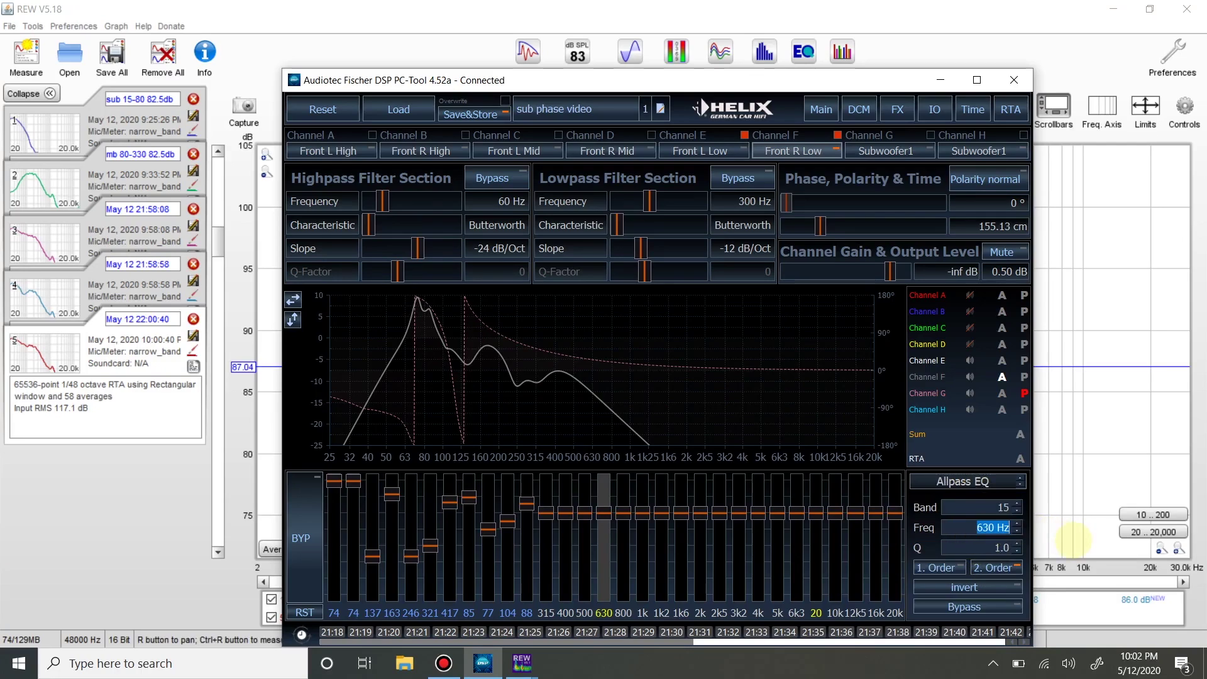
text(110)
key(Tab)
text(5)
key(Return)
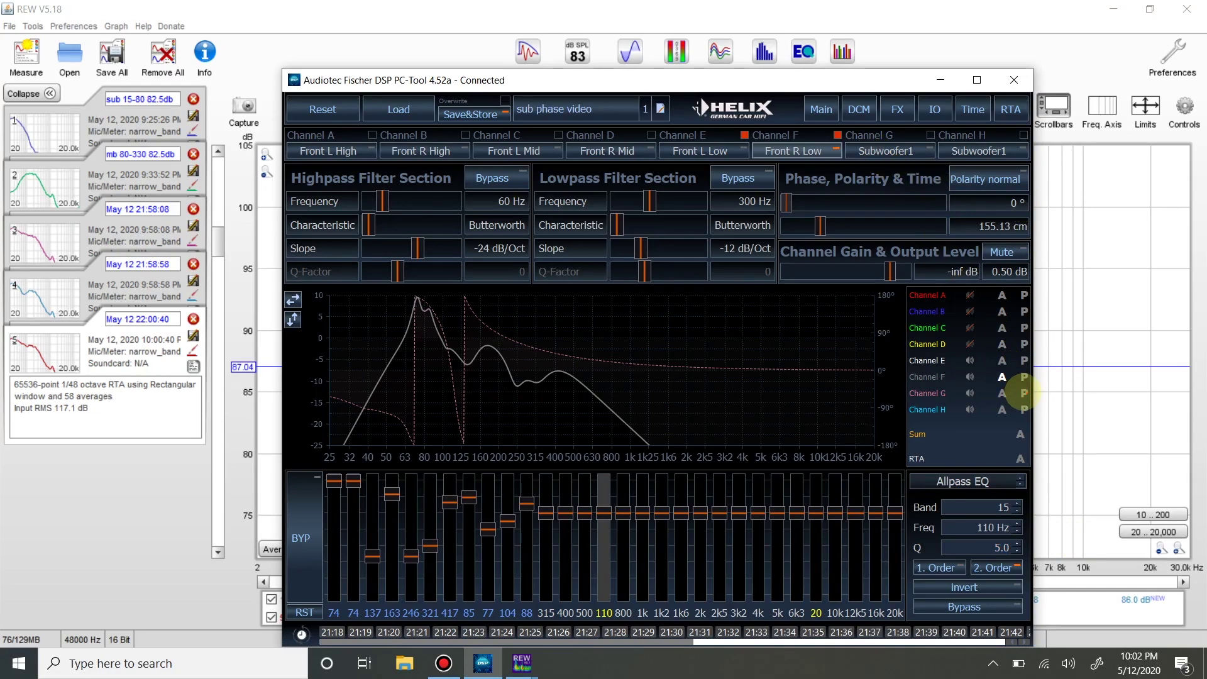
Show channel E's phase curve and bypass the 110 Hz allpass to compare, then re-enable it.
click(1023, 360)
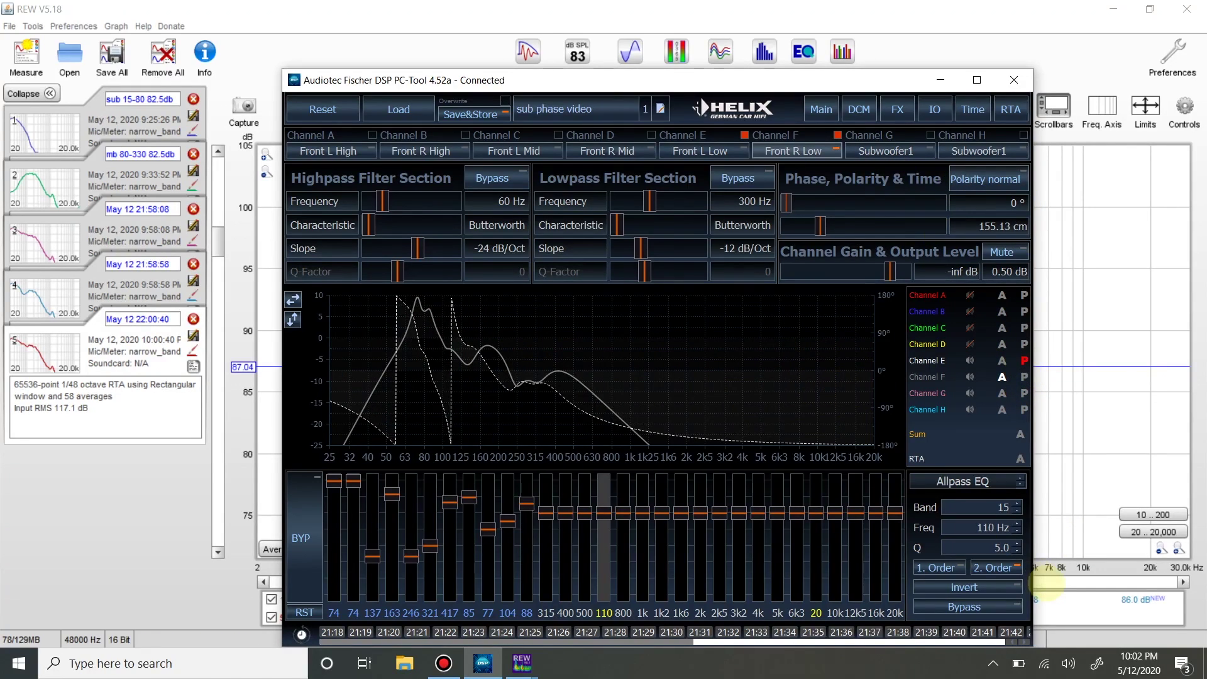
click(979, 605)
click(979, 605)
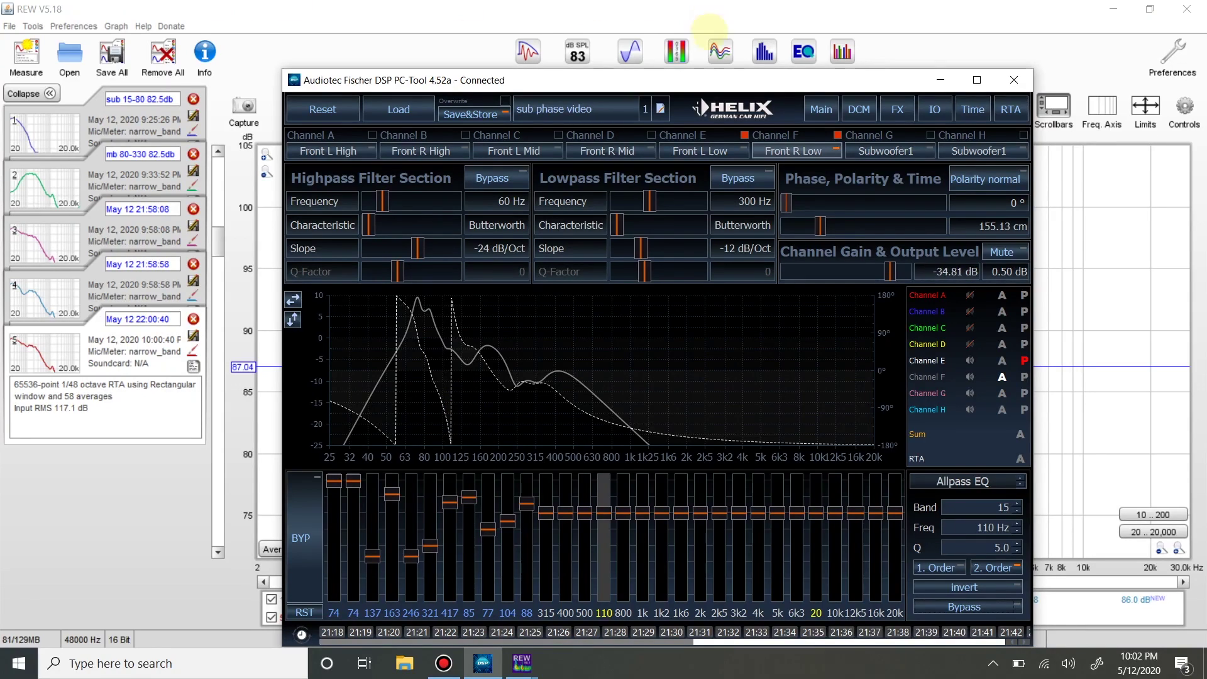
Capture a 75-average RTA and save it as measurement May 12 22:02:36.
click(761, 50)
click(883, 108)
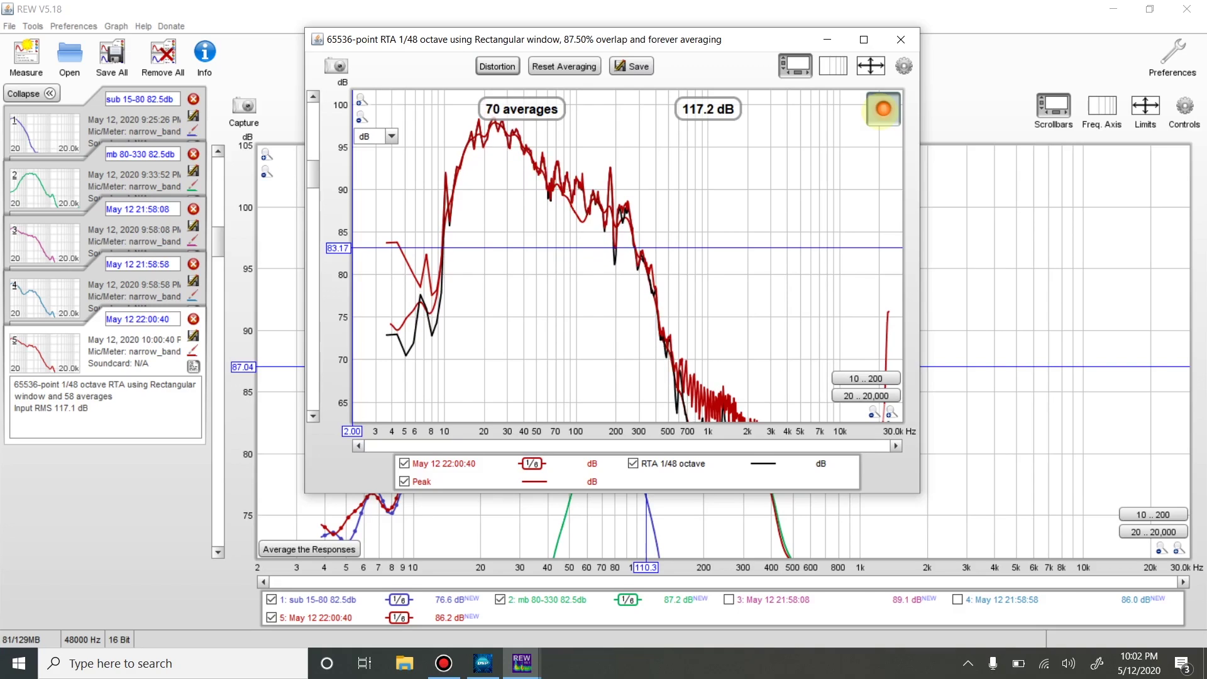
click(883, 108)
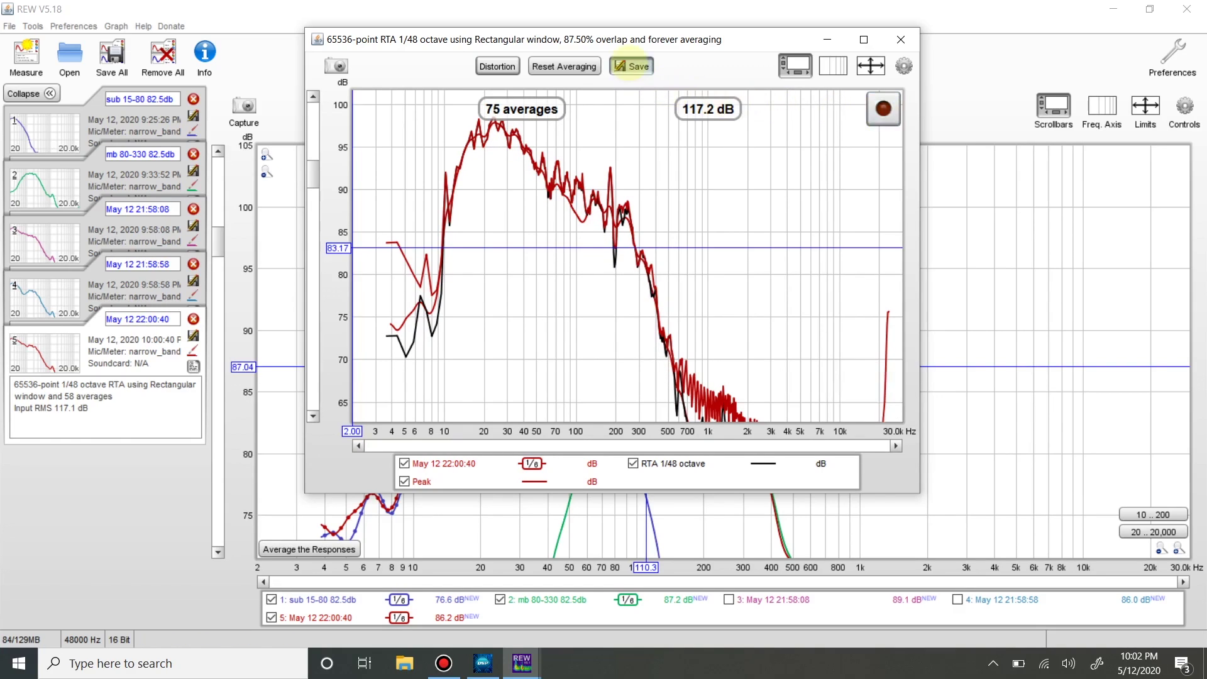
click(631, 66)
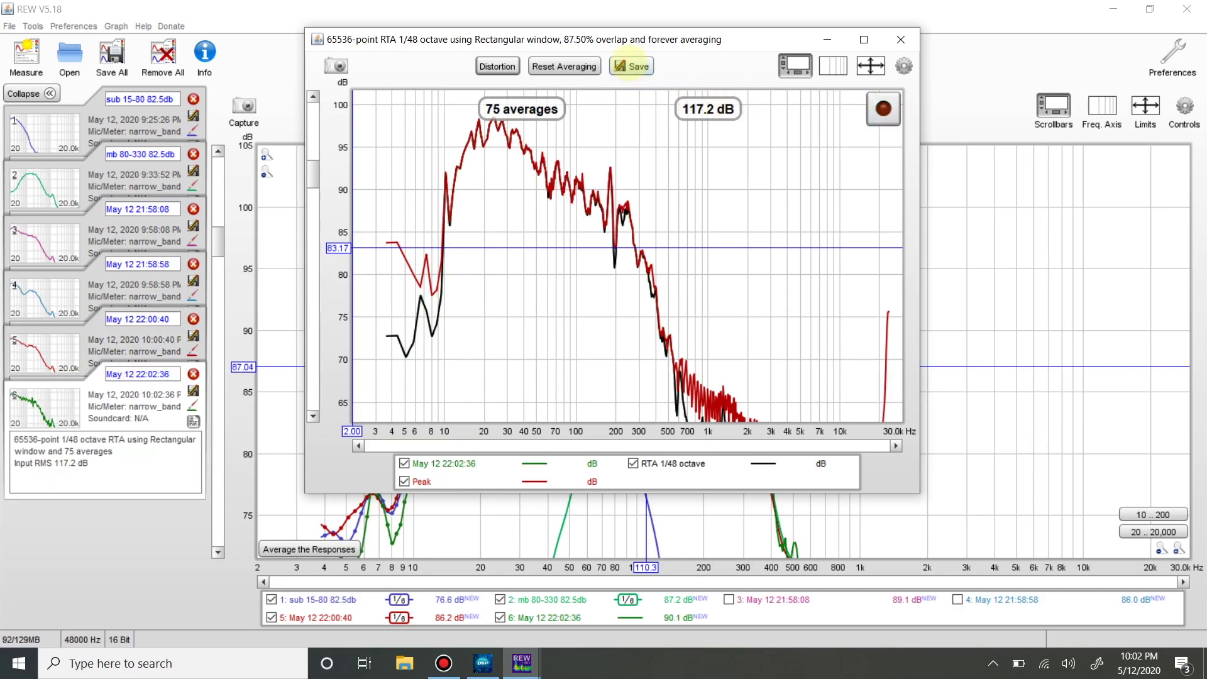
Smooth trace 6 to 1/6 octave on the All SPL graph and show measurement 3.
click(1037, 181)
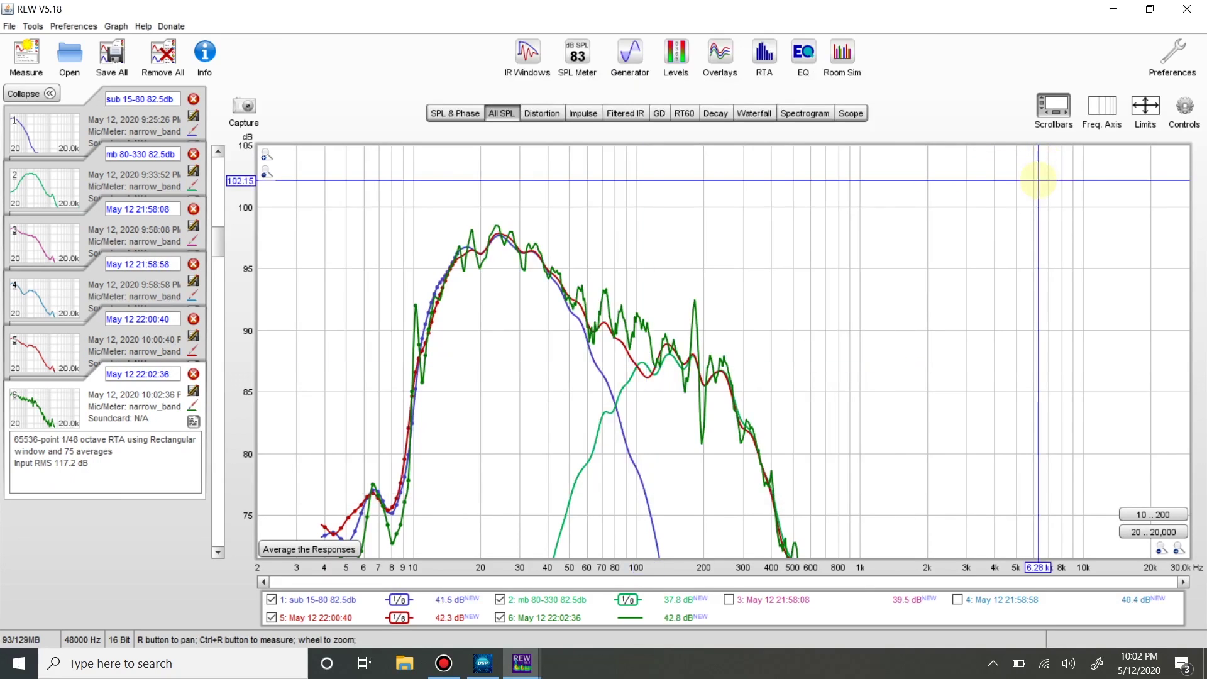
click(1184, 108)
click(1143, 163)
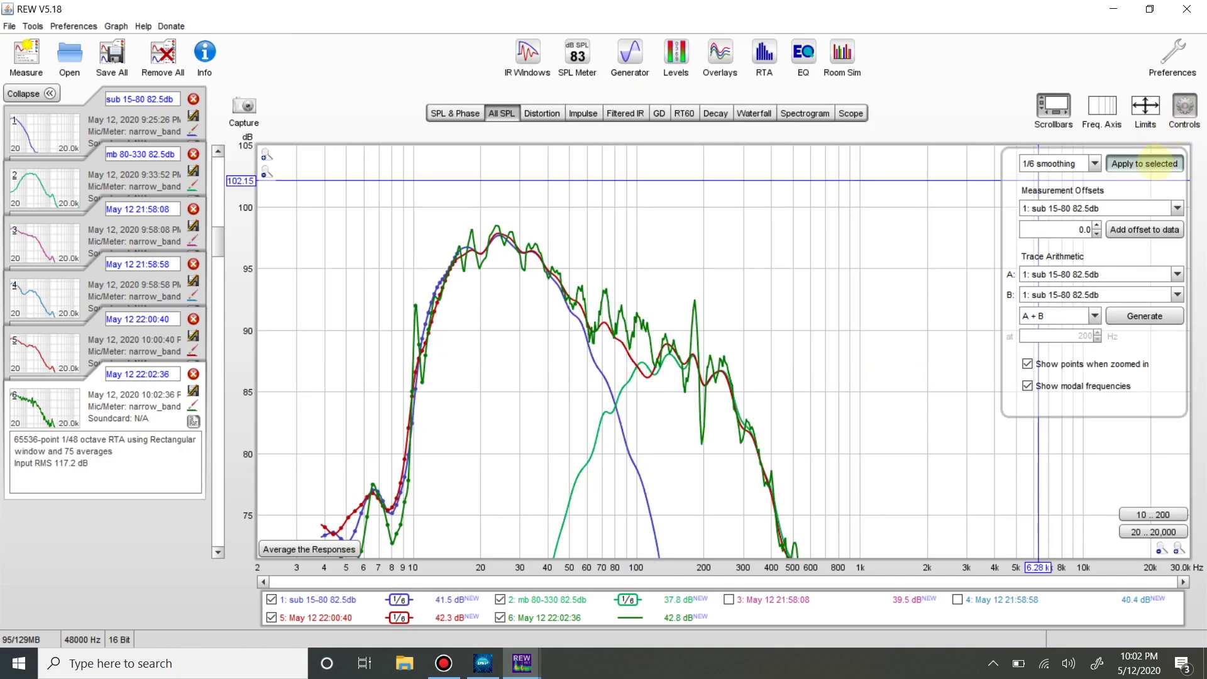
click(1183, 116)
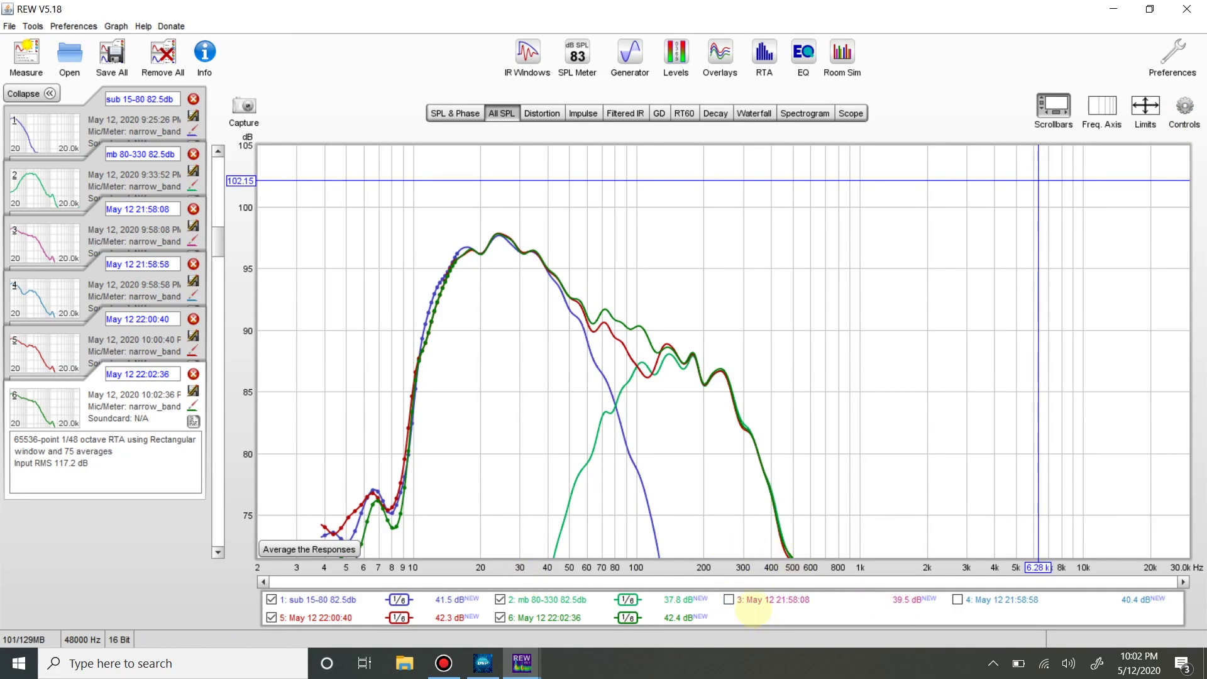
click(752, 599)
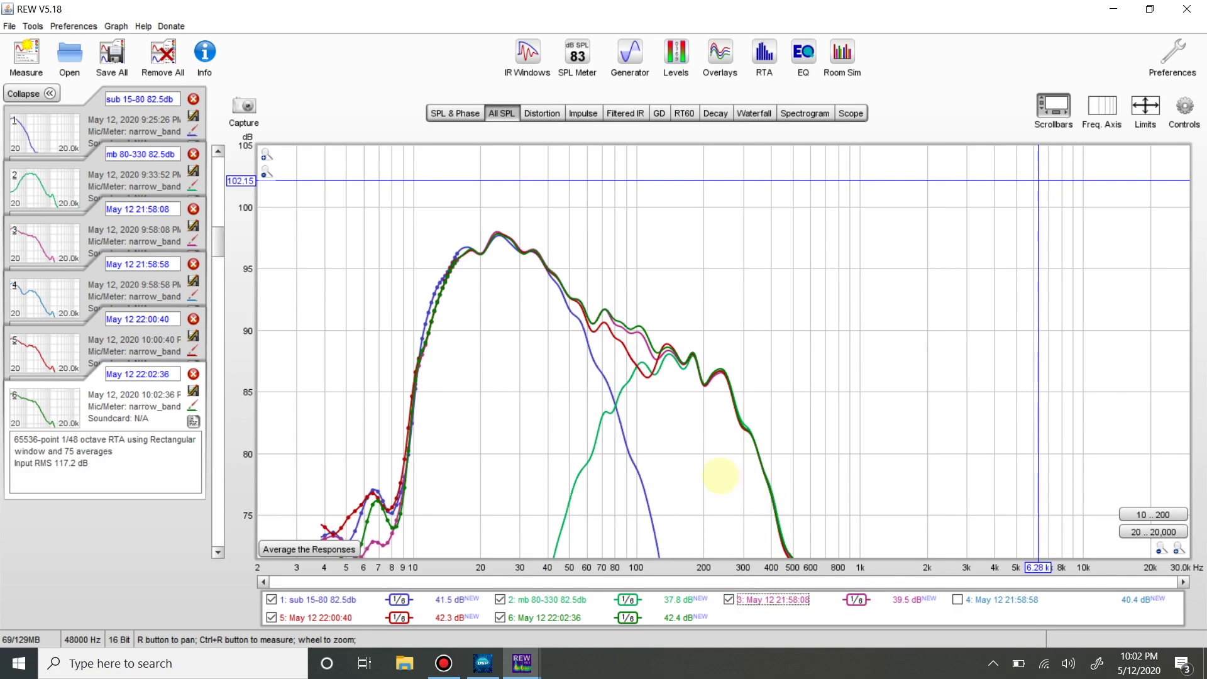
Read the summed levels at about 104 Hz, 100 Hz and 72 Hz.
click(1025, 602)
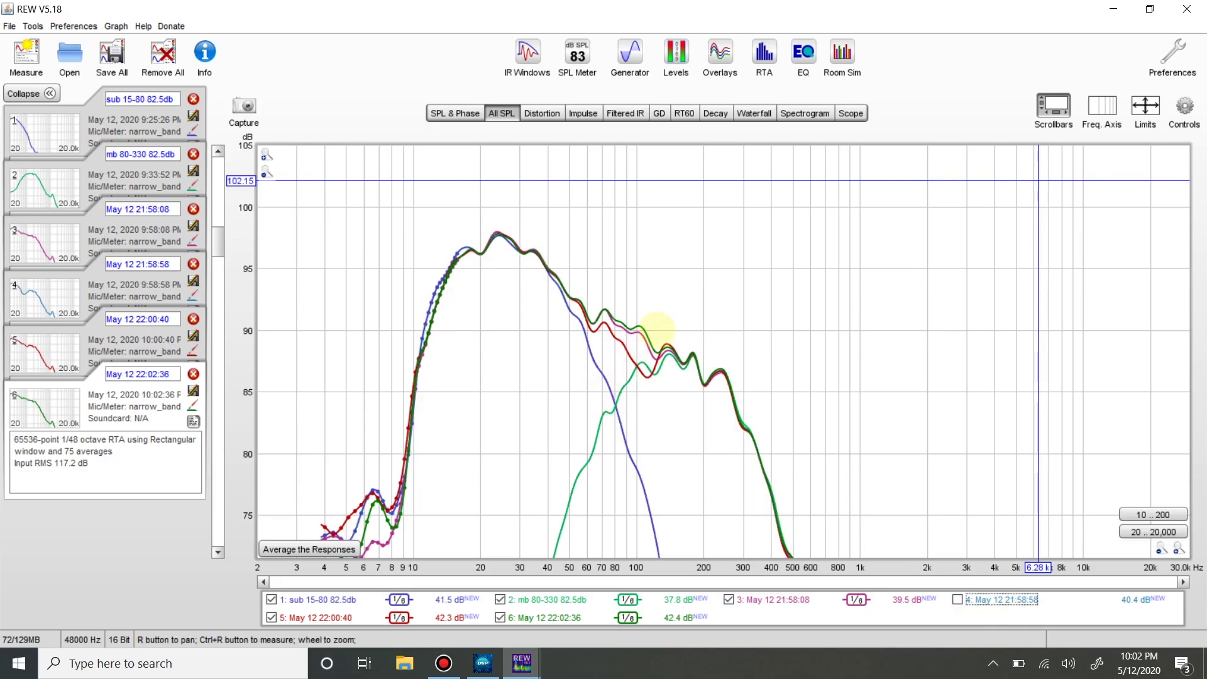
click(640, 331)
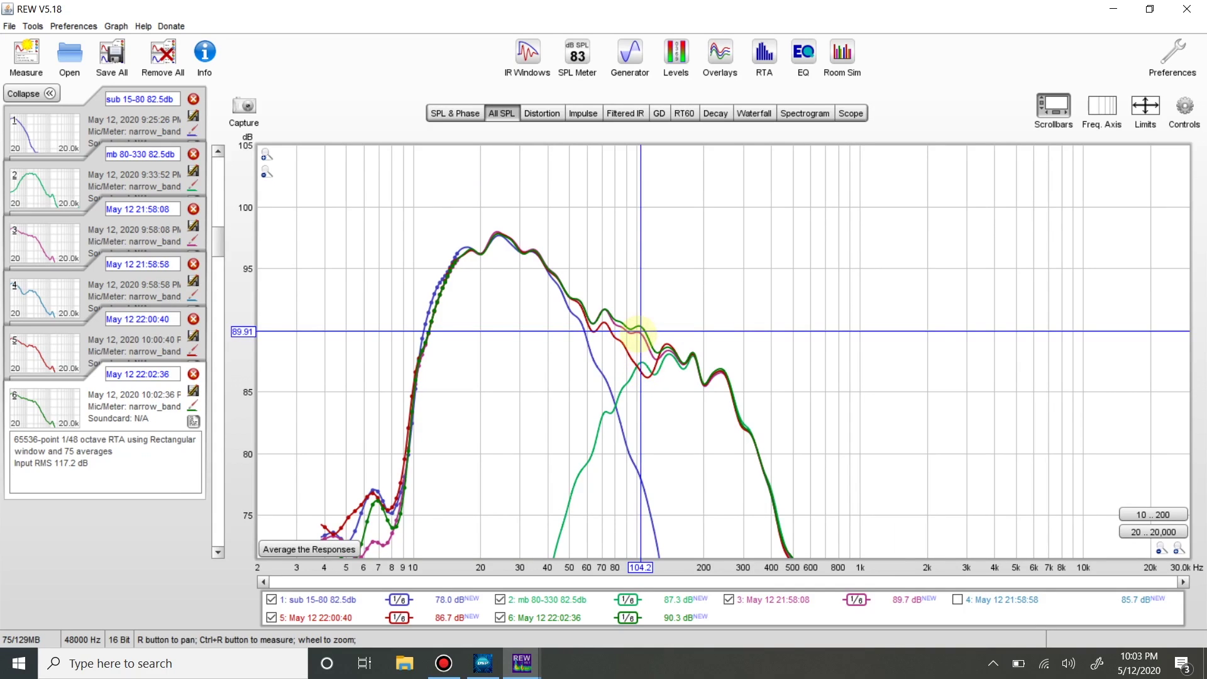
click(637, 335)
drag(637, 335, 576, 317)
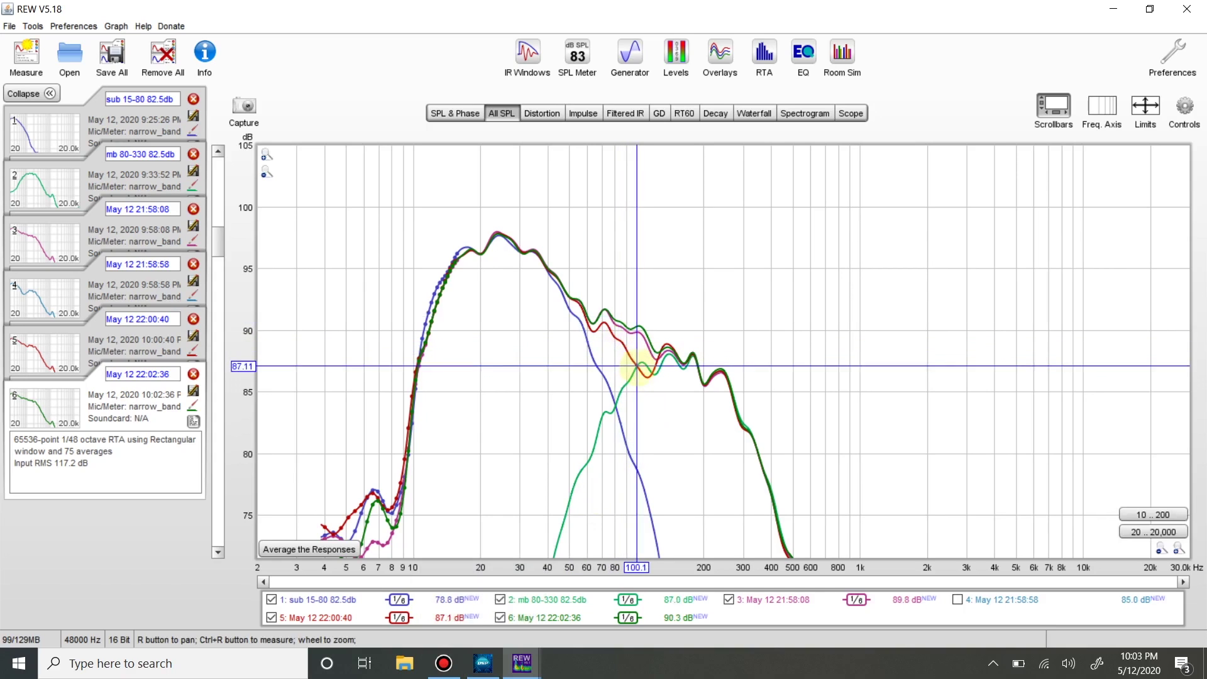
click(483, 662)
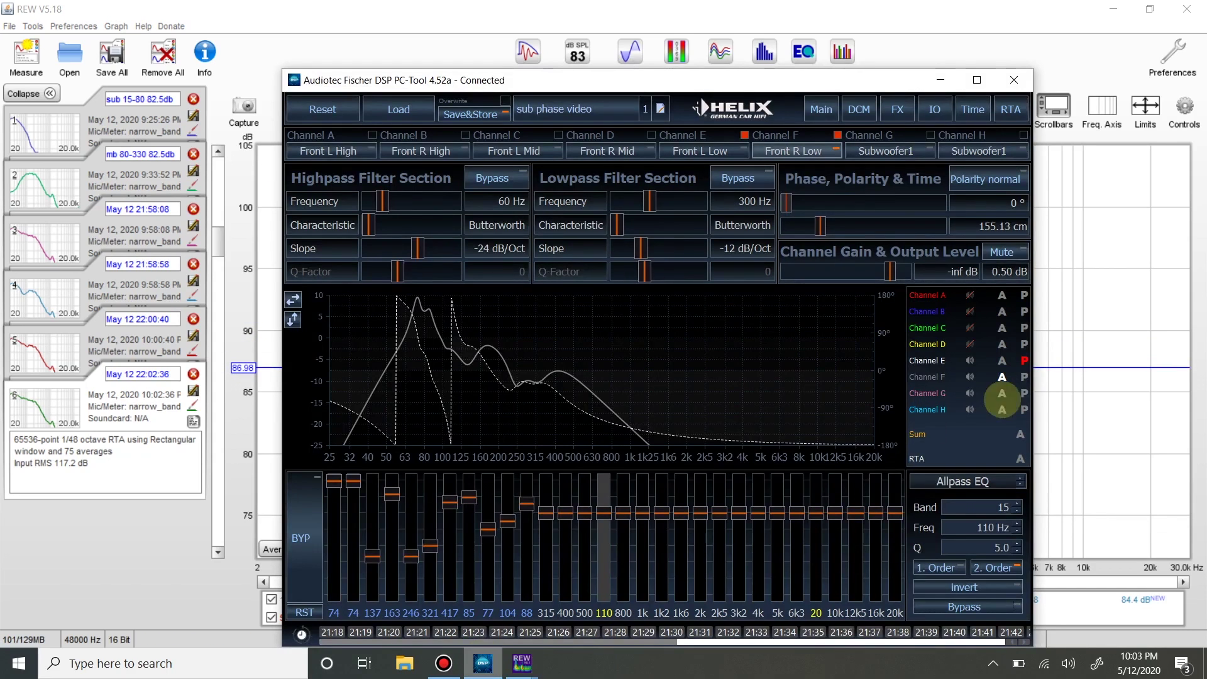
click(1105, 326)
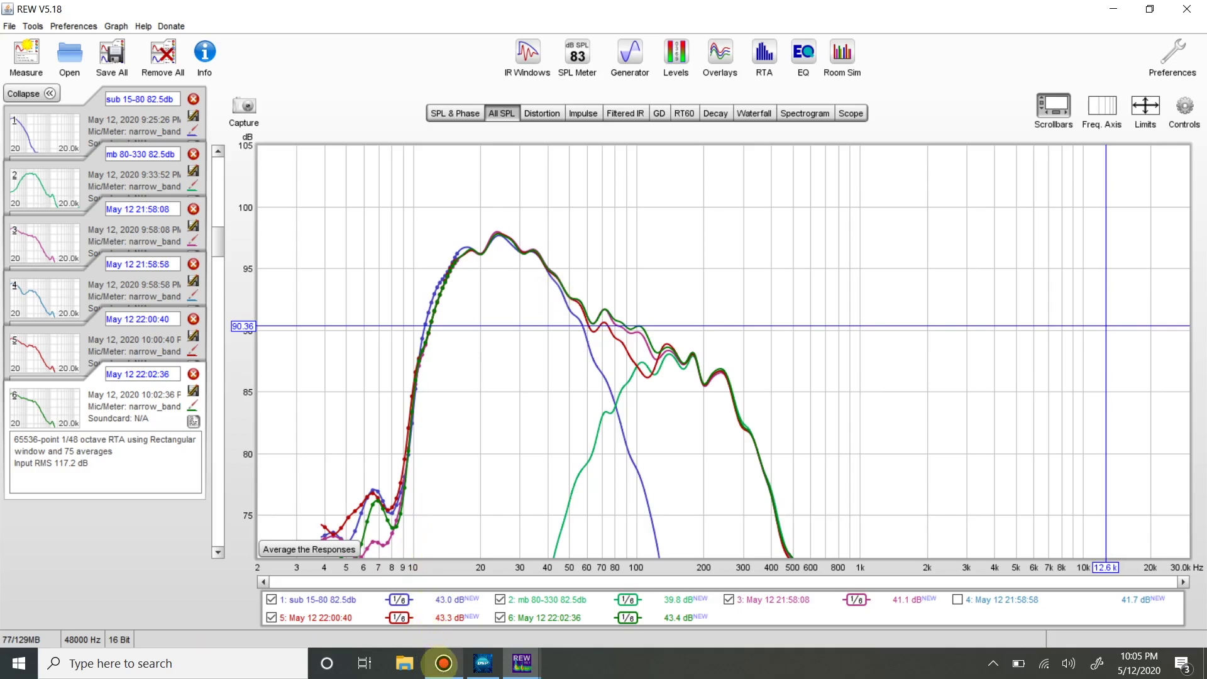
click(444, 663)
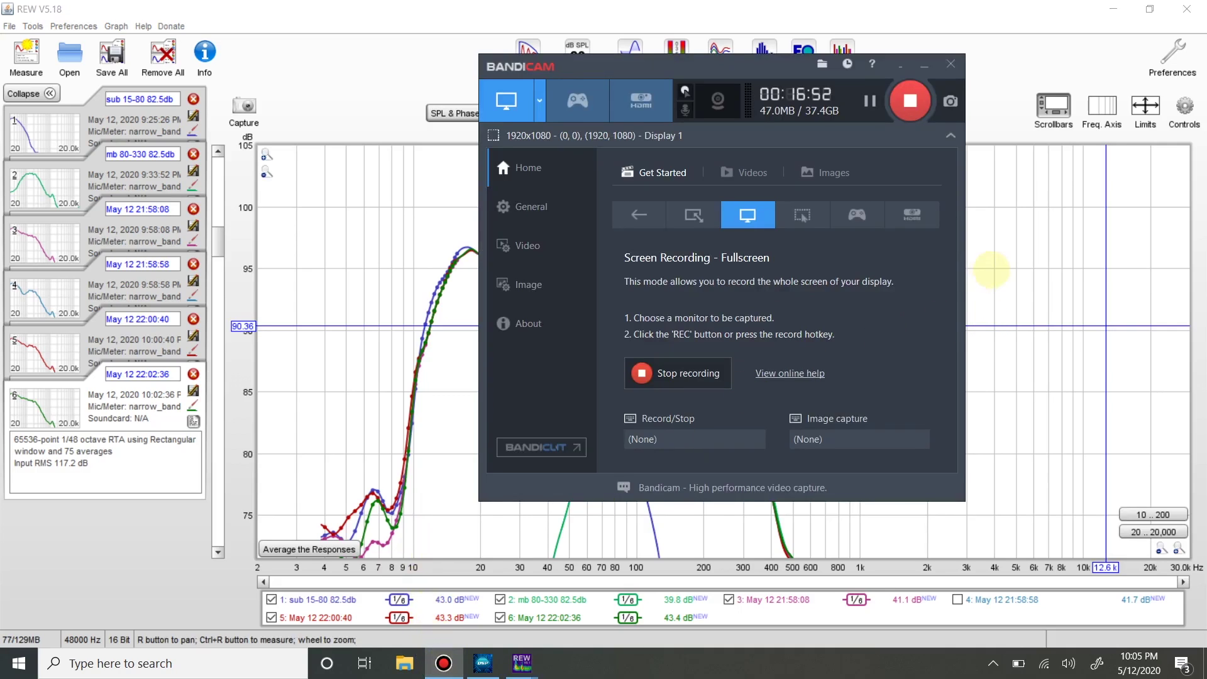